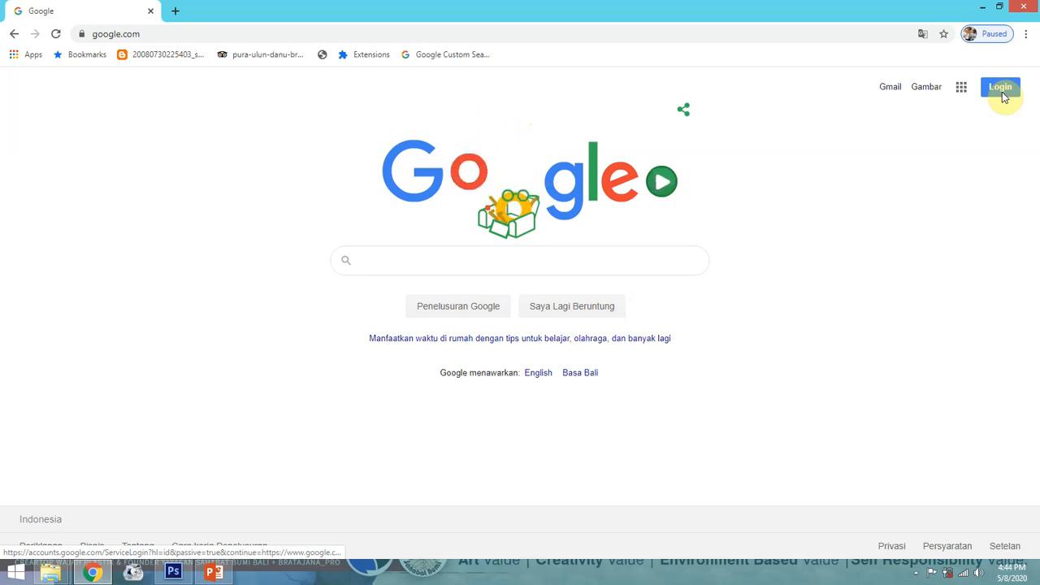
# Sign in to Google with the first saved account and its password
pyautogui.click(1000, 87)
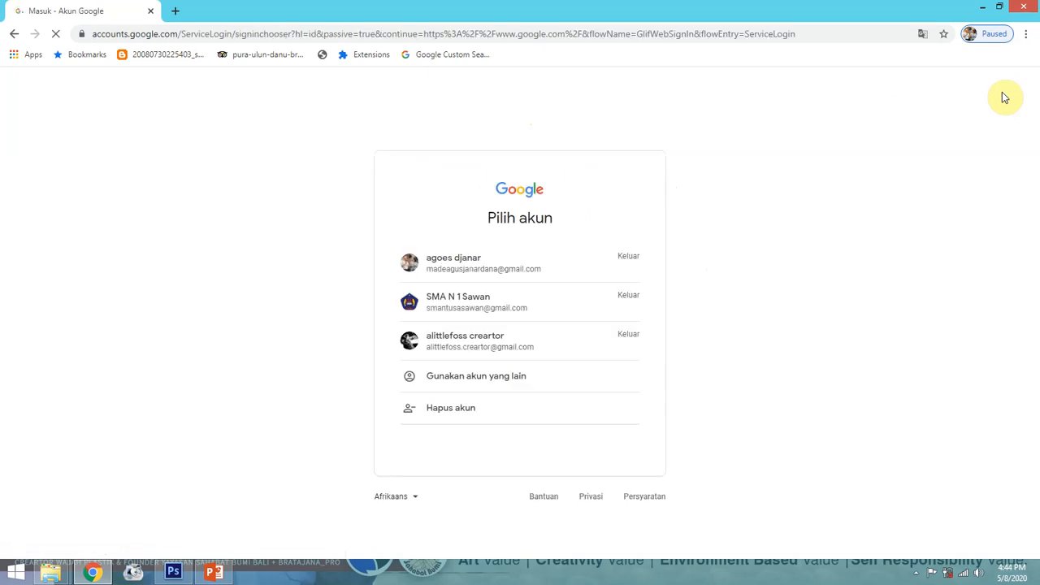
pyautogui.click(435, 260)
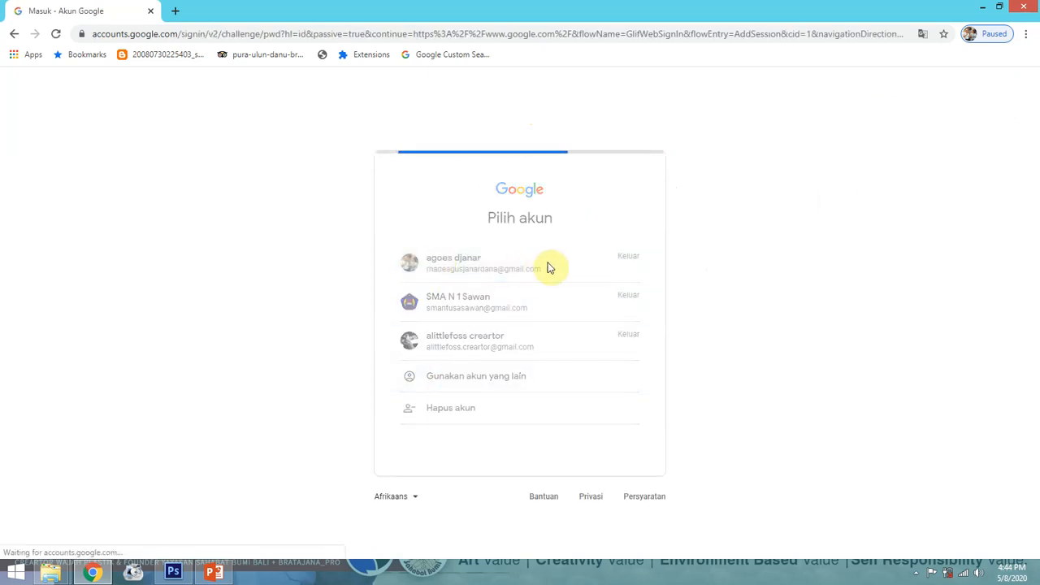
pyautogui.write('•')
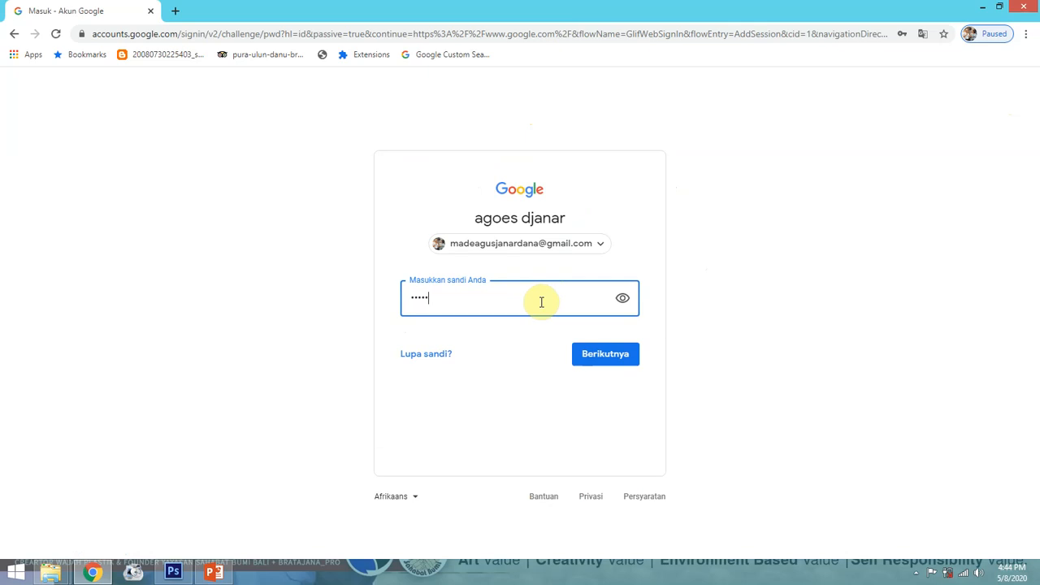
pyautogui.write('•••••••••')
pyautogui.press('Return')
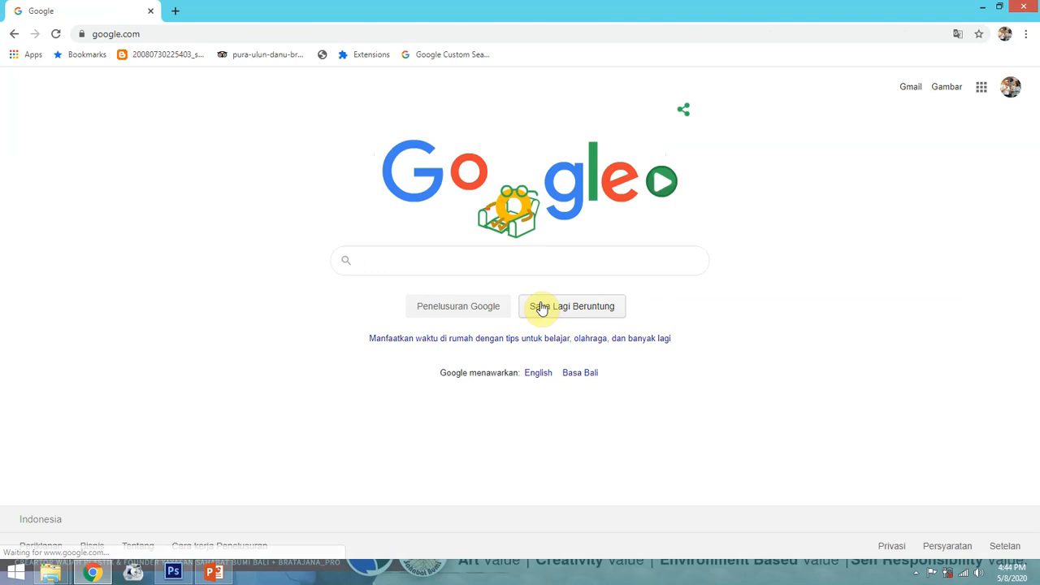
# Search for 'google classroom' from recent searches and browse the Google apps grid
pyautogui.click(396, 256)
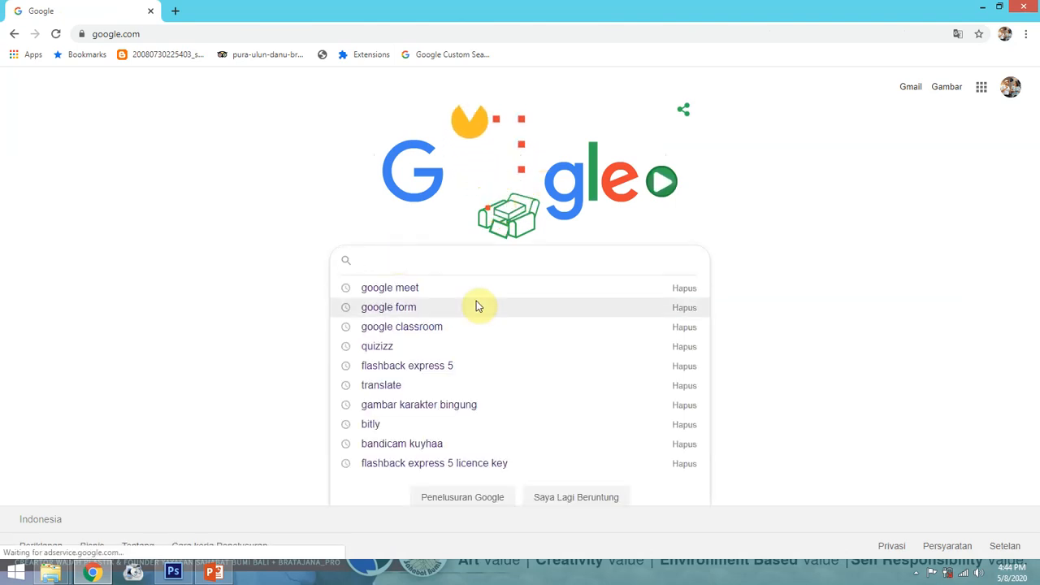
pyautogui.click(439, 326)
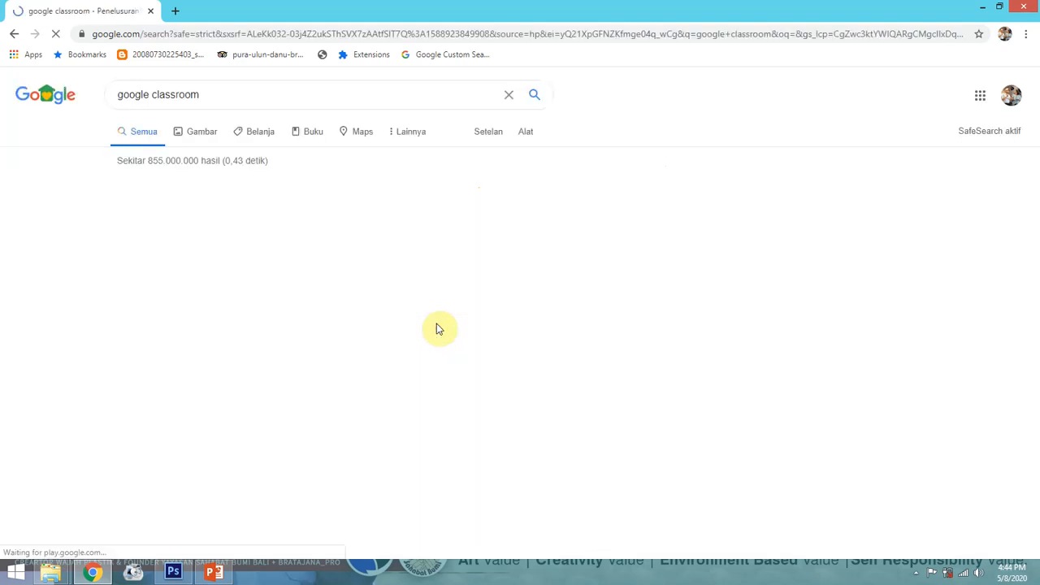
pyautogui.click(971, 98)
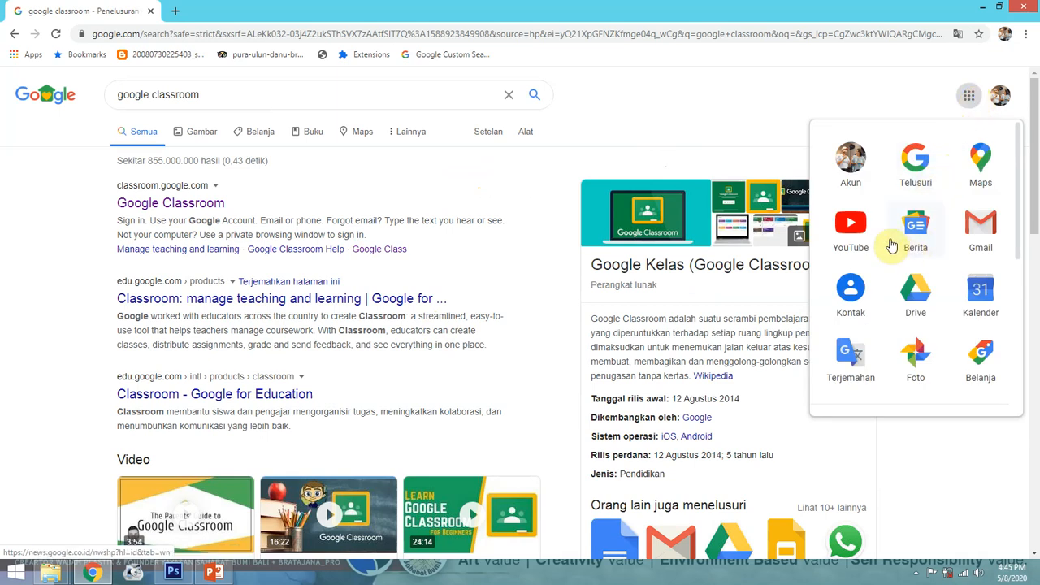
pyautogui.scroll(-3, 886, 243)
pyautogui.scroll(-1, 887, 242)
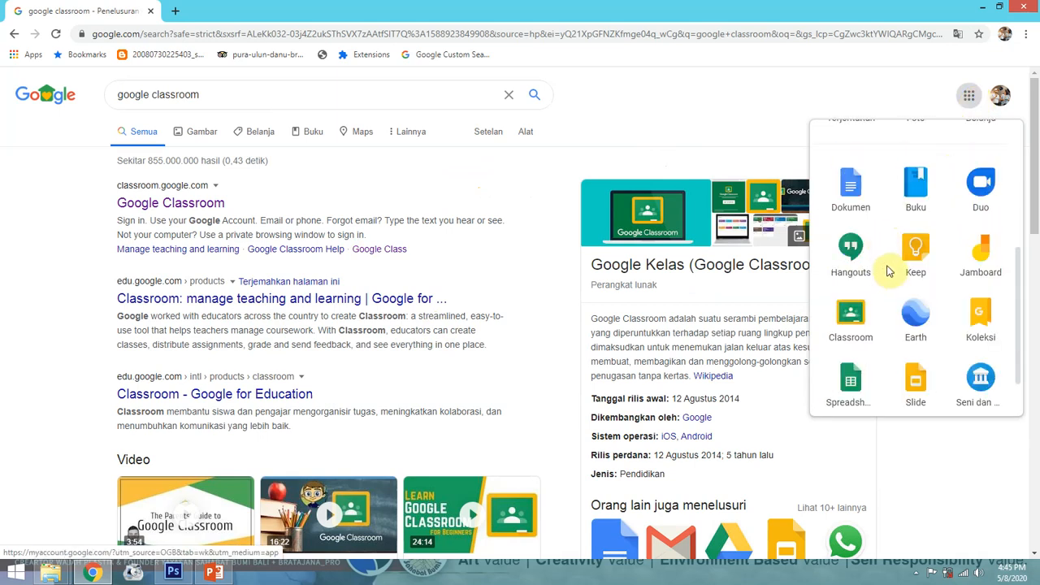
pyautogui.scroll(3, 863, 293)
pyautogui.scroll(1, 863, 292)
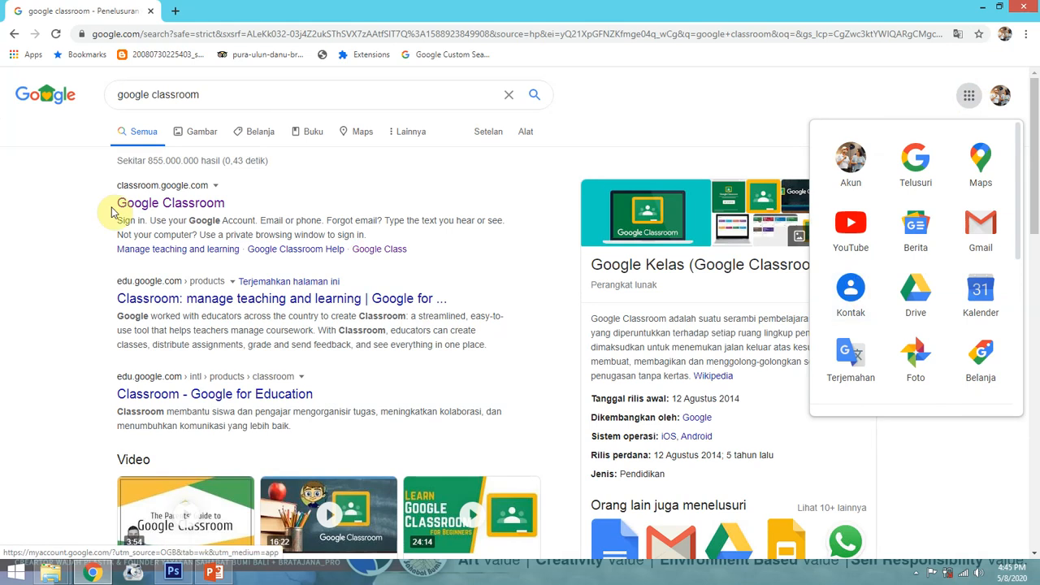
pyautogui.click(55, 166)
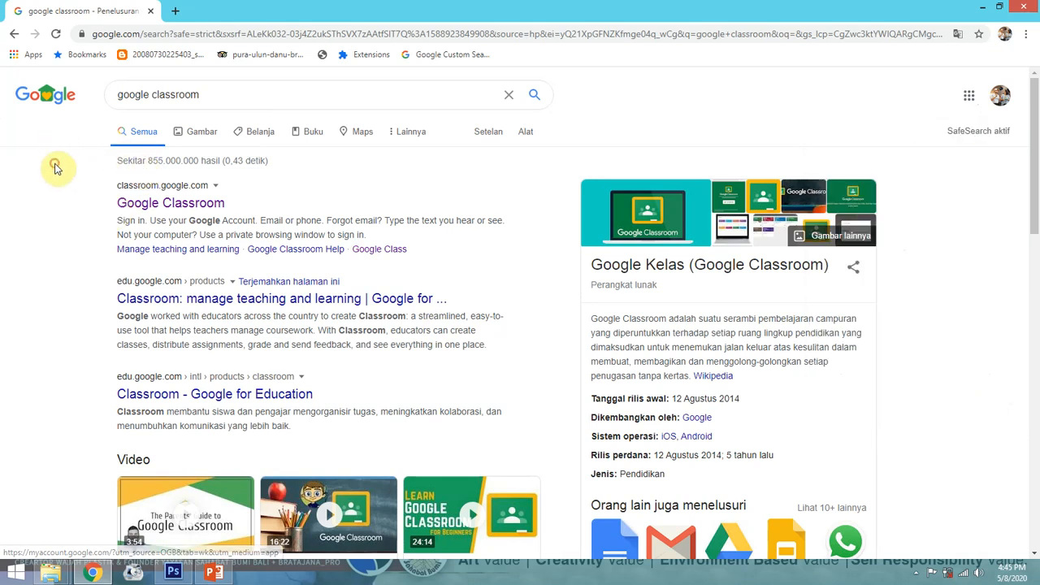
# Open Google Classroom from the search result and the Google apps grid
pyautogui.click(158, 203)
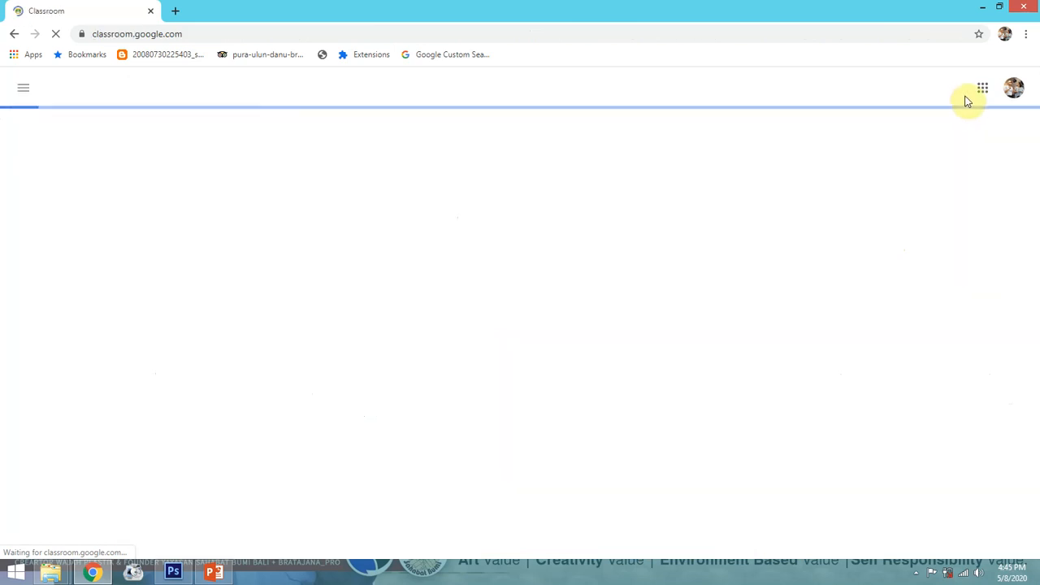
pyautogui.click(985, 89)
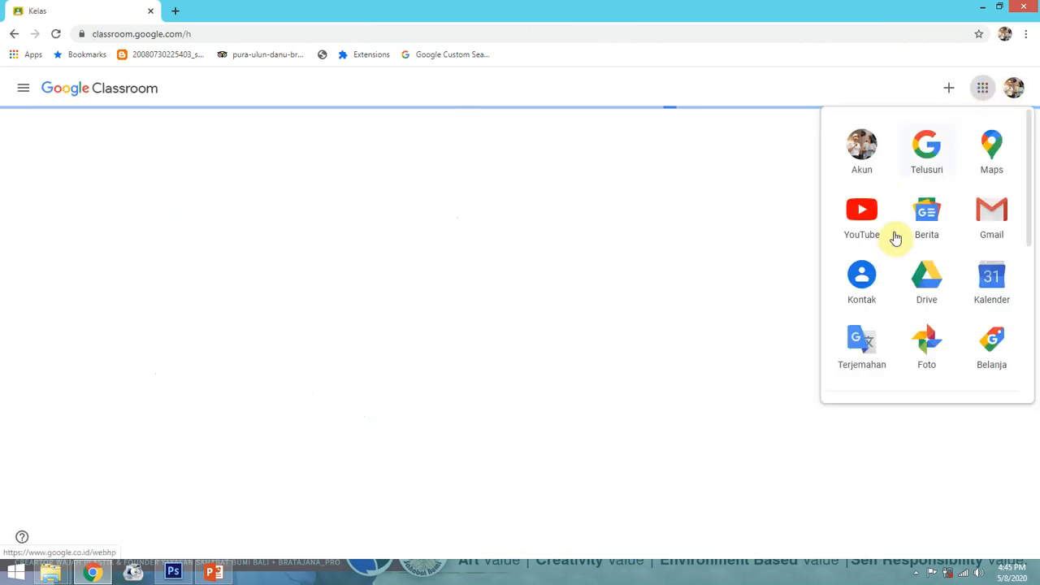
pyautogui.scroll(-2, 883, 271)
pyautogui.scroll(-2, 870, 313)
pyautogui.click(863, 303)
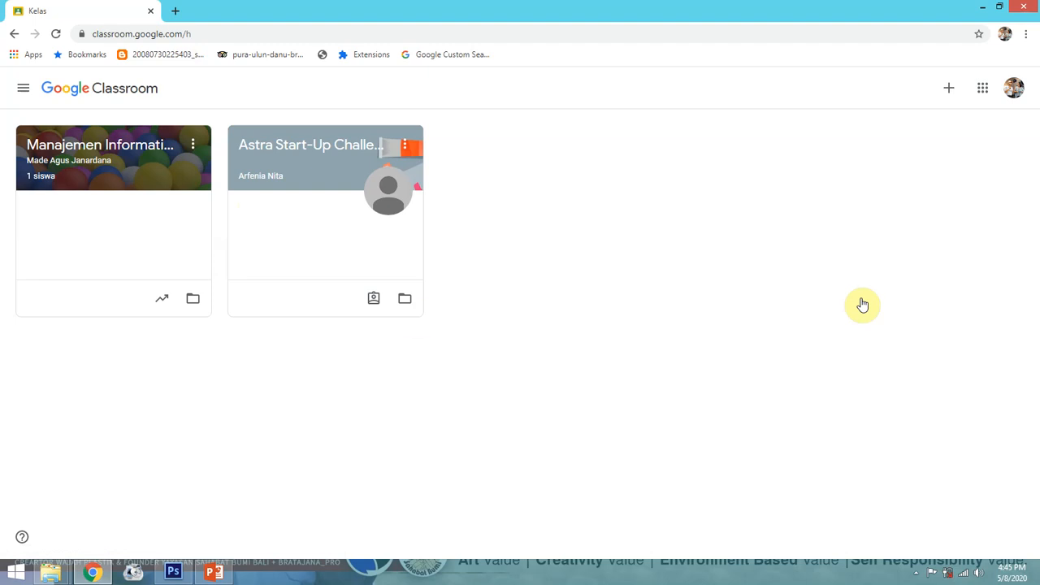
# Visit the Classroom calendar, the to-do list and the Manajemen Informatika Poltek Ganesha class
pyautogui.click(26, 90)
pyautogui.click(80, 127)
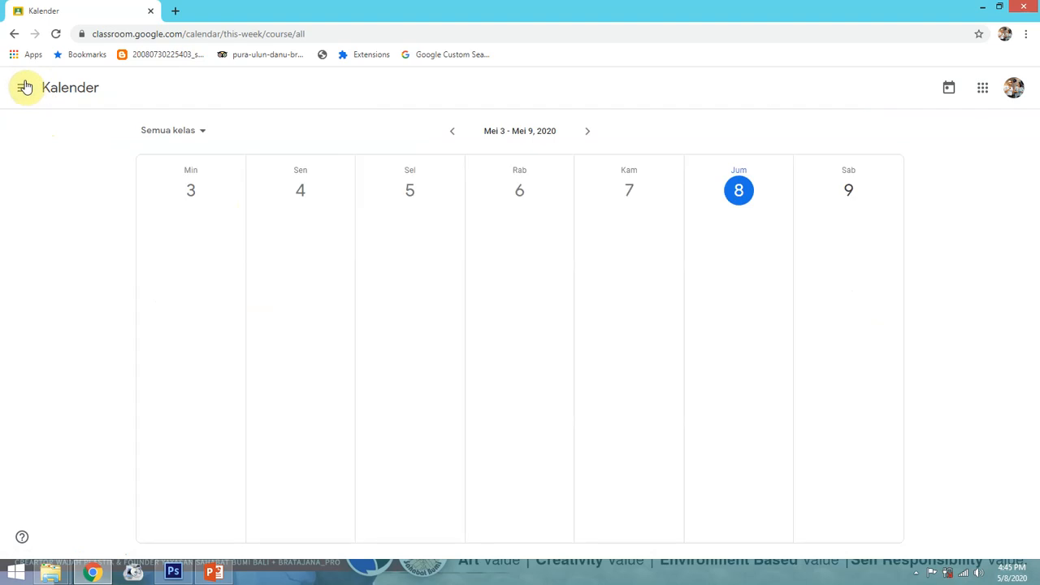
pyautogui.click(26, 87)
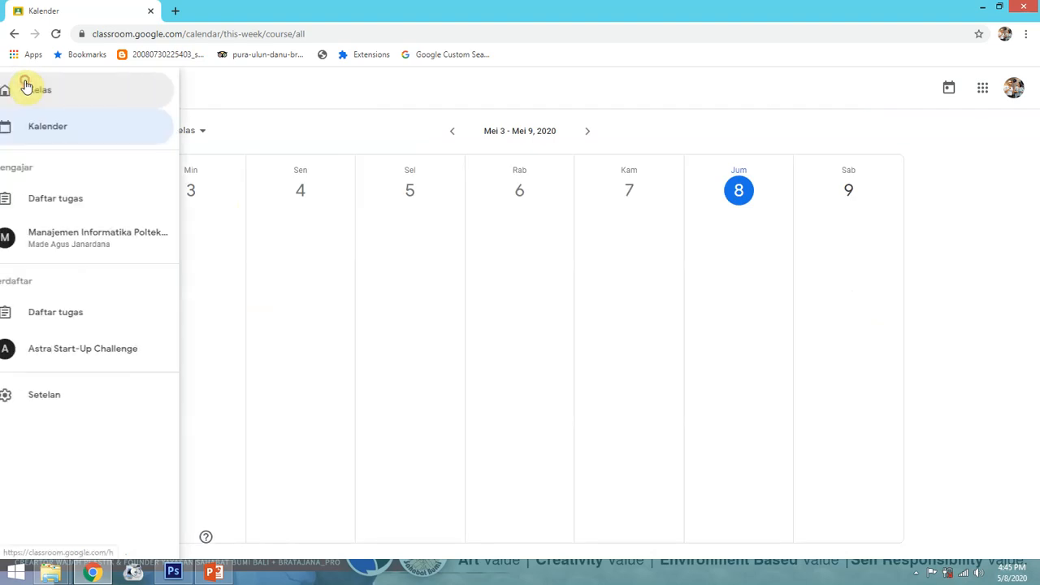
pyautogui.click(76, 204)
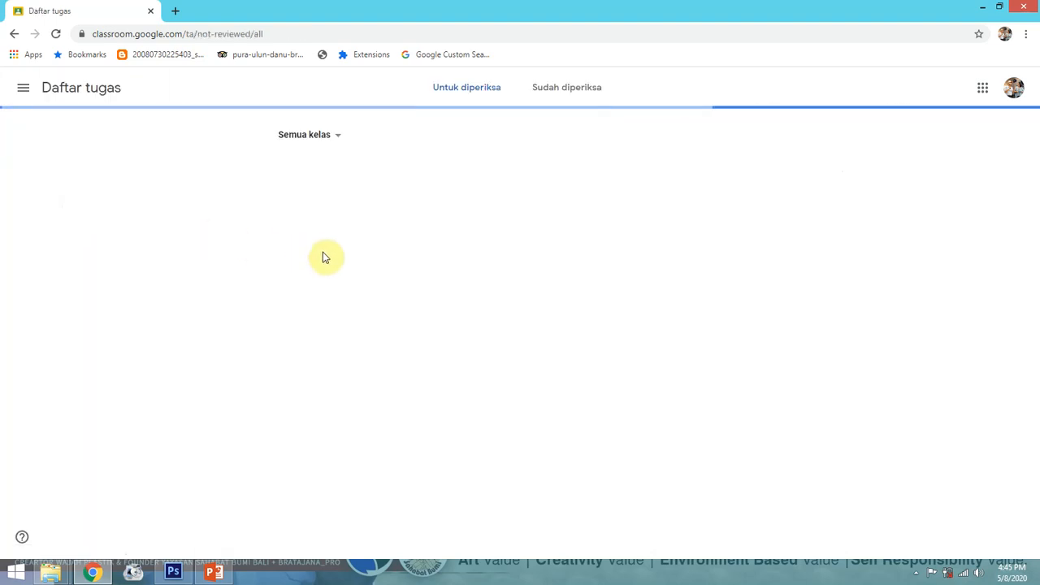
pyautogui.click(23, 88)
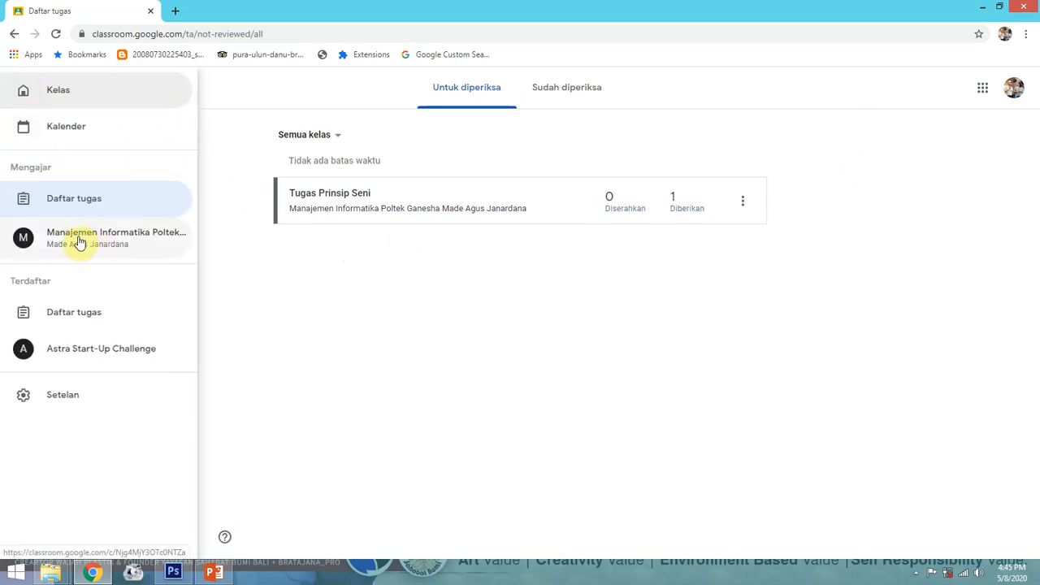
pyautogui.click(79, 241)
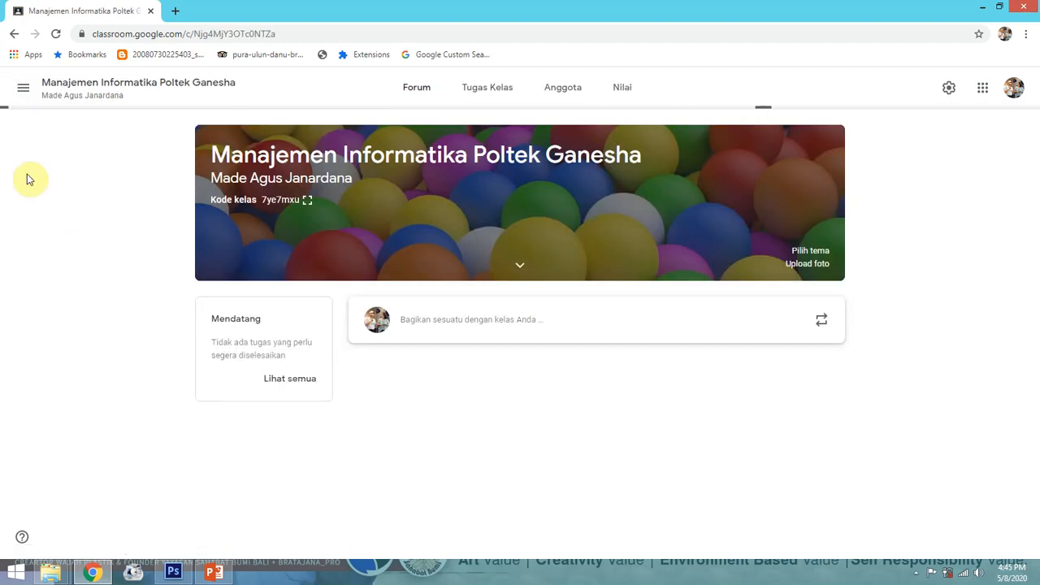
# Dismiss the Forum tip, open Astra Start-Up Challenge, then return to the class list
pyautogui.click(13, 87)
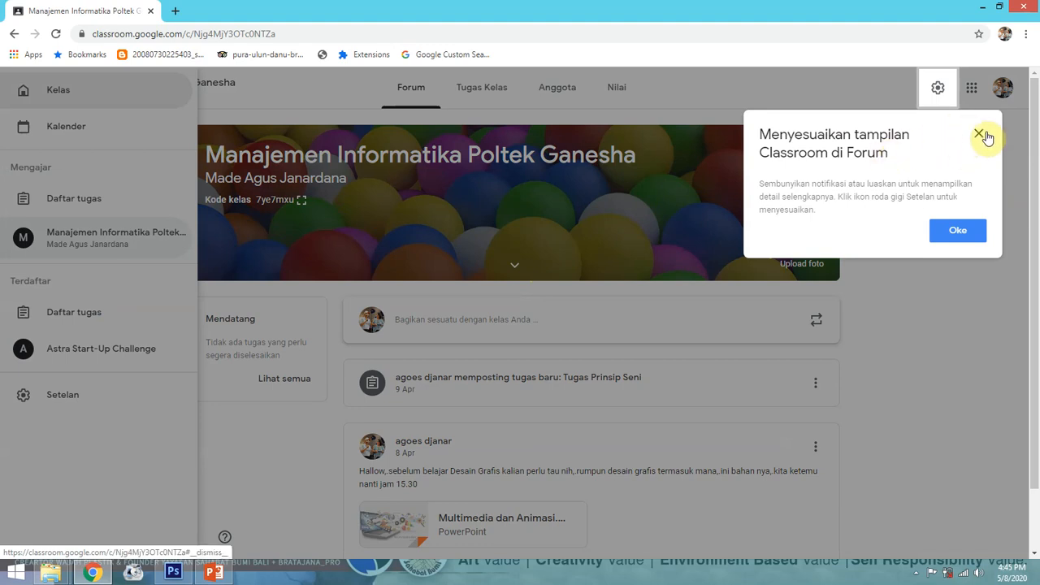
pyautogui.click(978, 132)
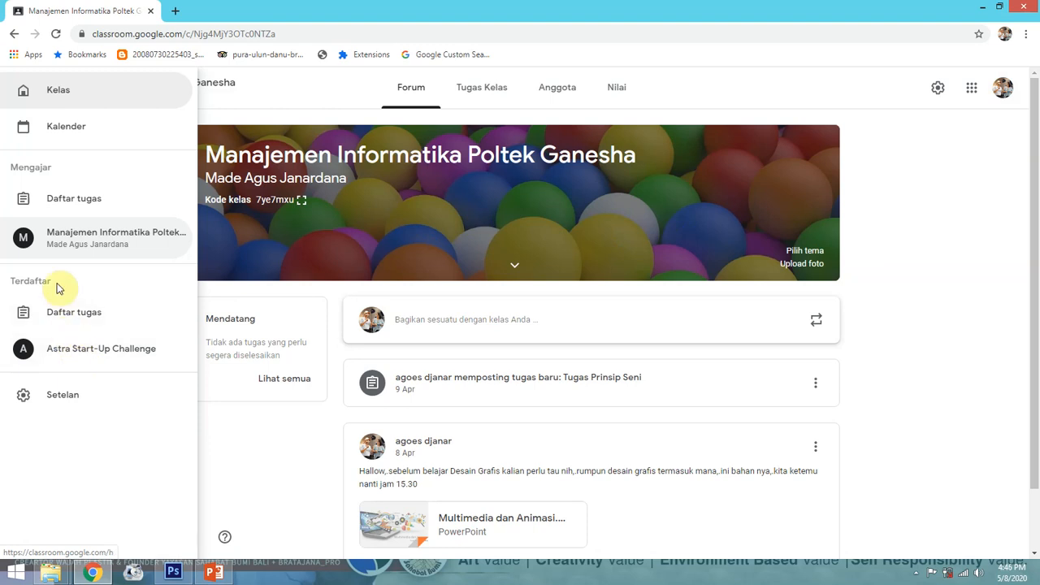
pyautogui.click(76, 351)
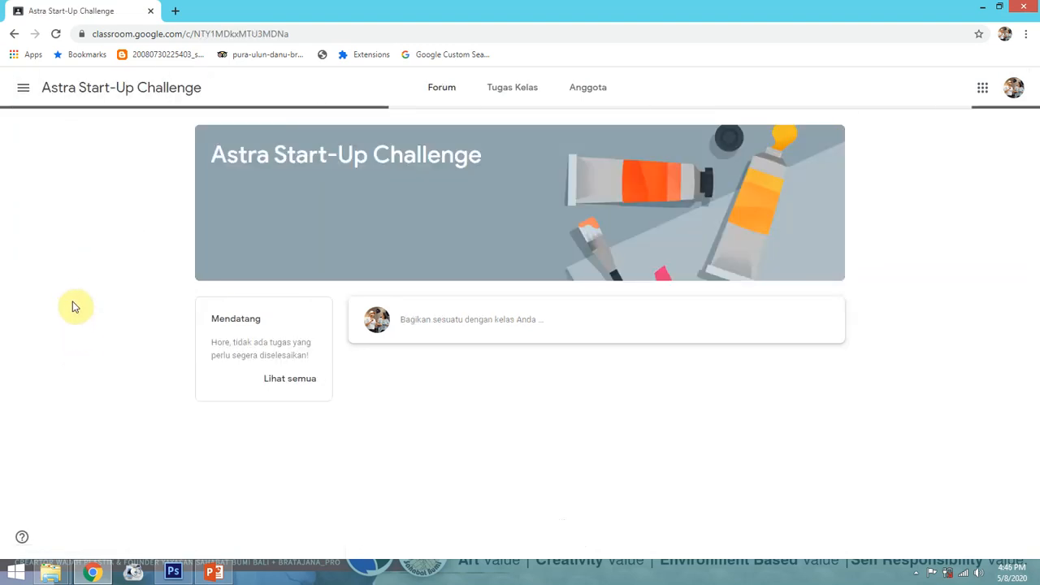
pyautogui.click(17, 89)
pyautogui.click(40, 104)
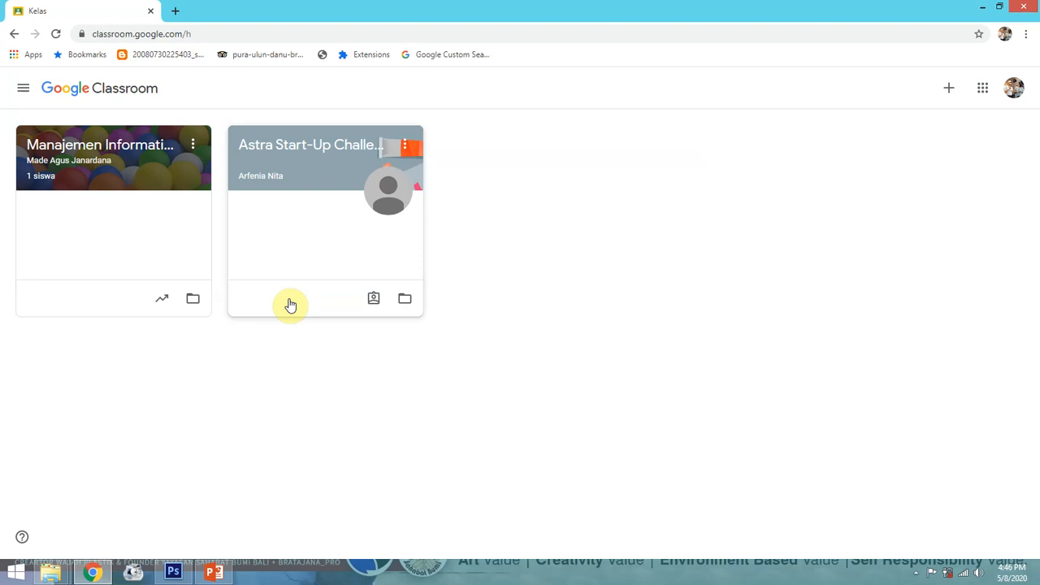
# Start joining a class with a code, then cancel it
pyautogui.click(949, 89)
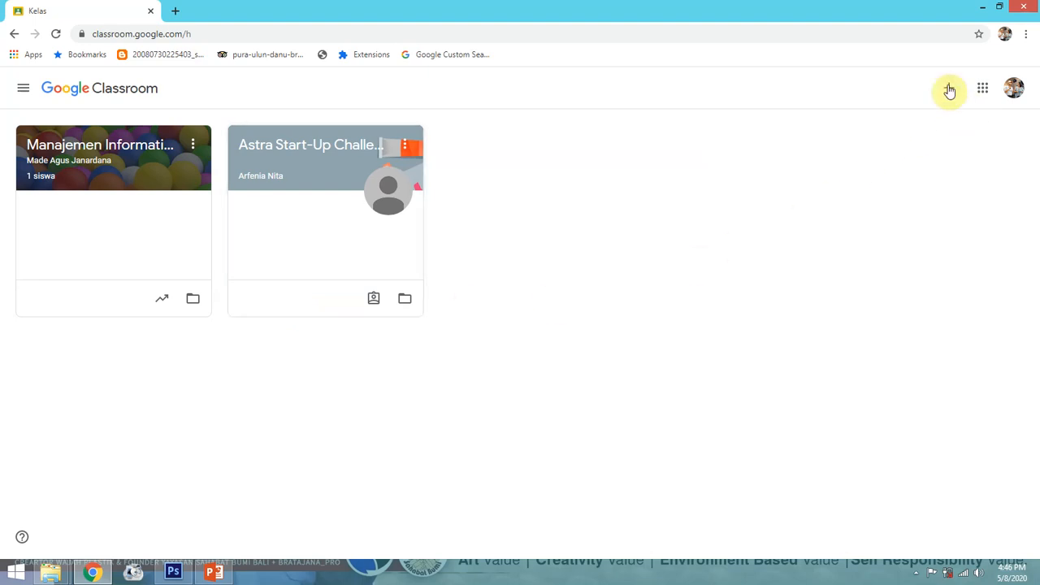
pyautogui.click(949, 91)
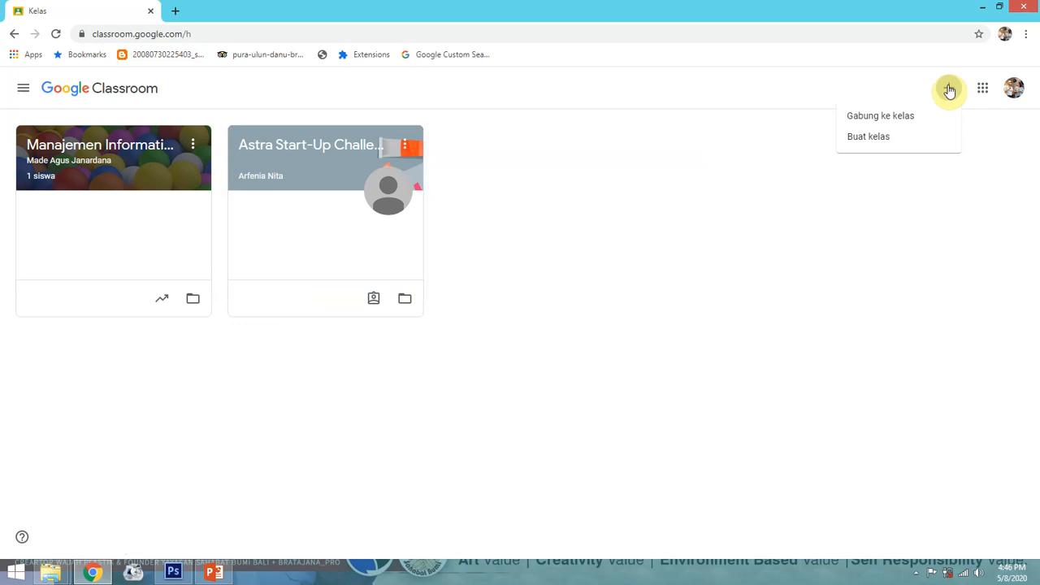
pyautogui.click(876, 118)
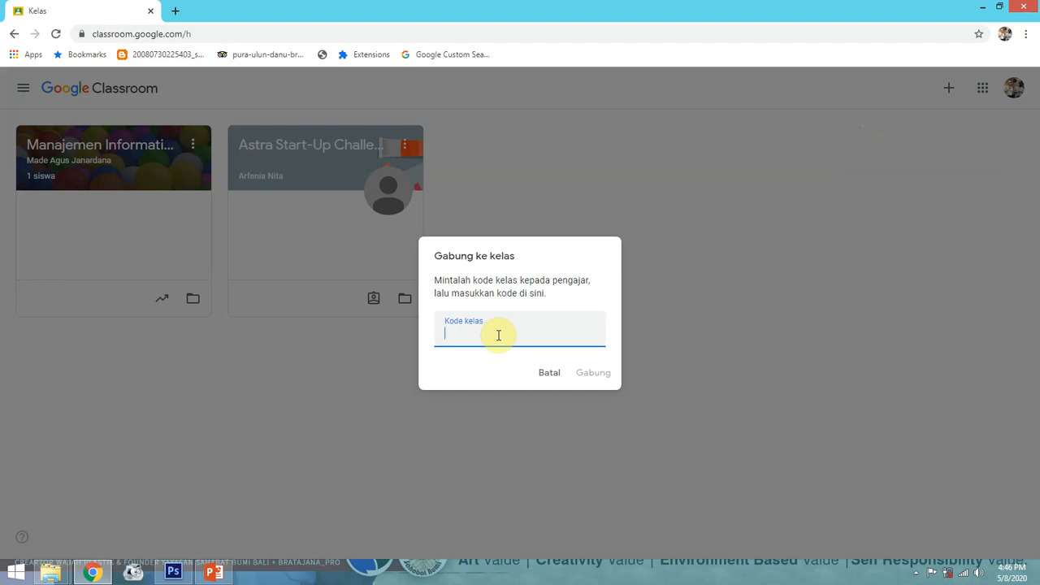
pyautogui.click(538, 372)
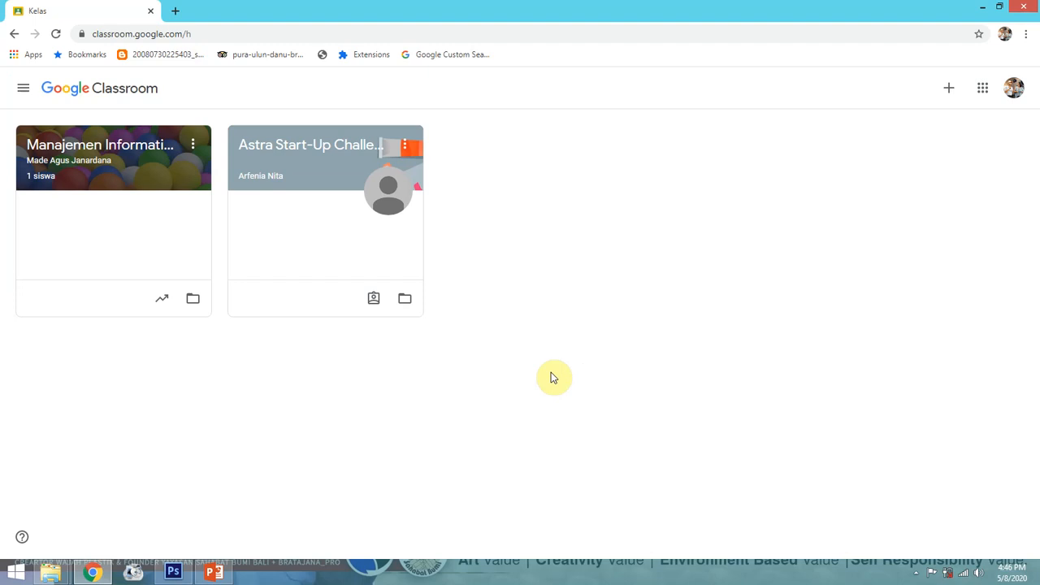
# Begin creating a new class and confirm it is not for a school with students
pyautogui.click(940, 92)
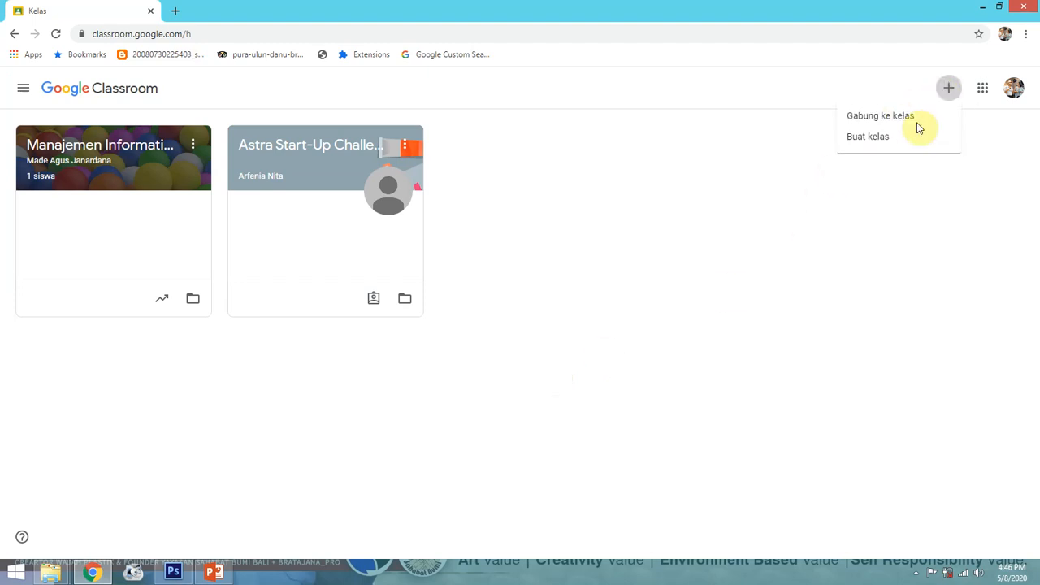
pyautogui.click(881, 136)
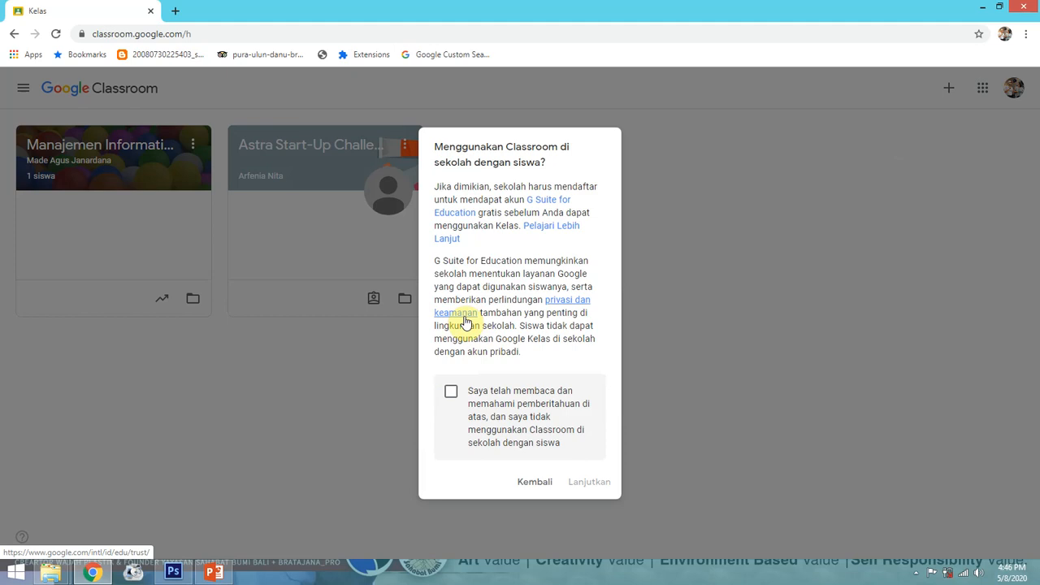
pyautogui.click(451, 395)
# Enter class name SISTEM INFORMASI UNHI and section SI UNHI SEMESTER IA
pyautogui.click(589, 482)
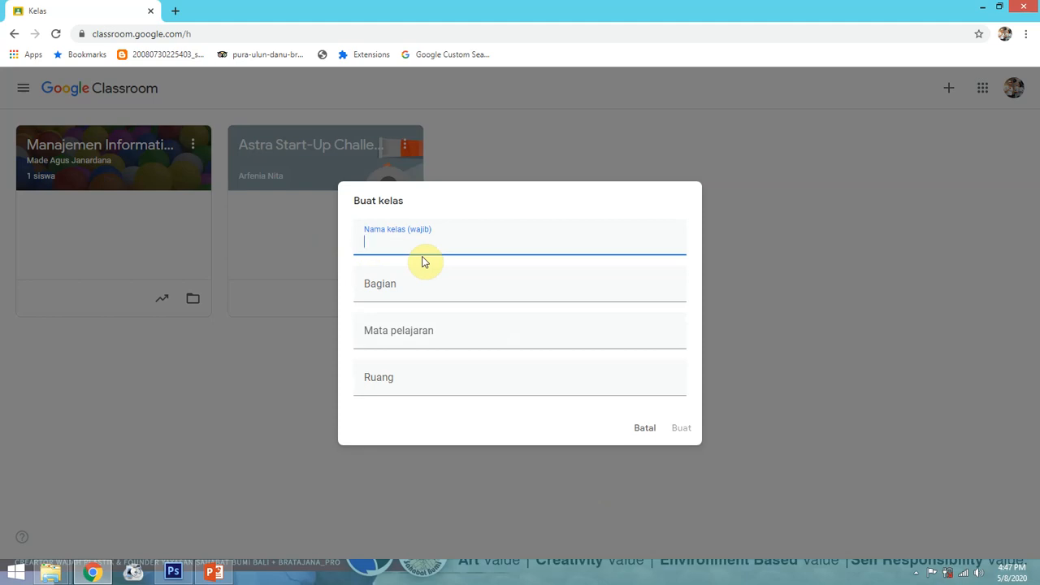
pyautogui.write('SISTEM INF')
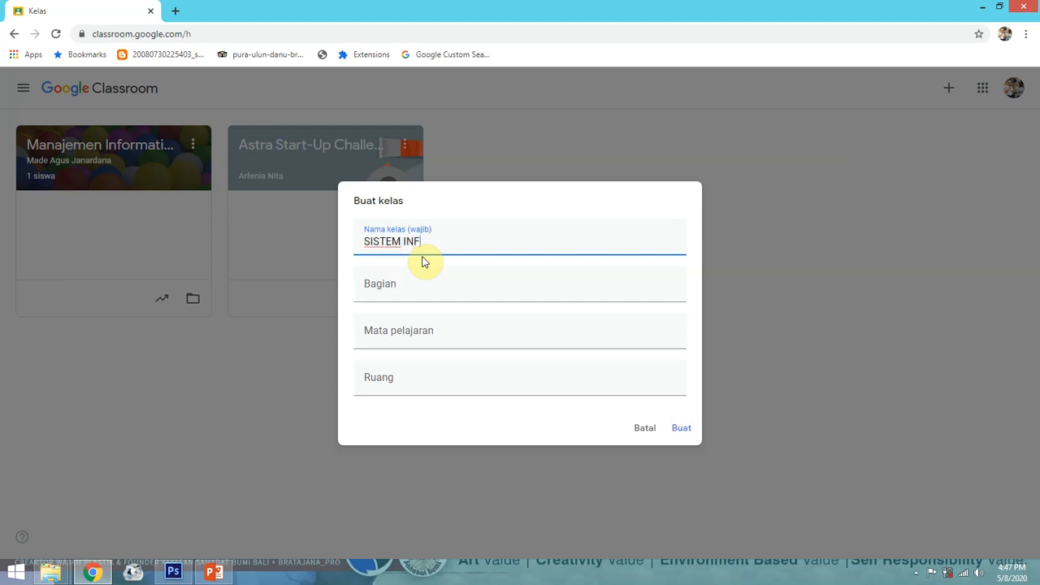
pyautogui.write('ORMASI UNHI')
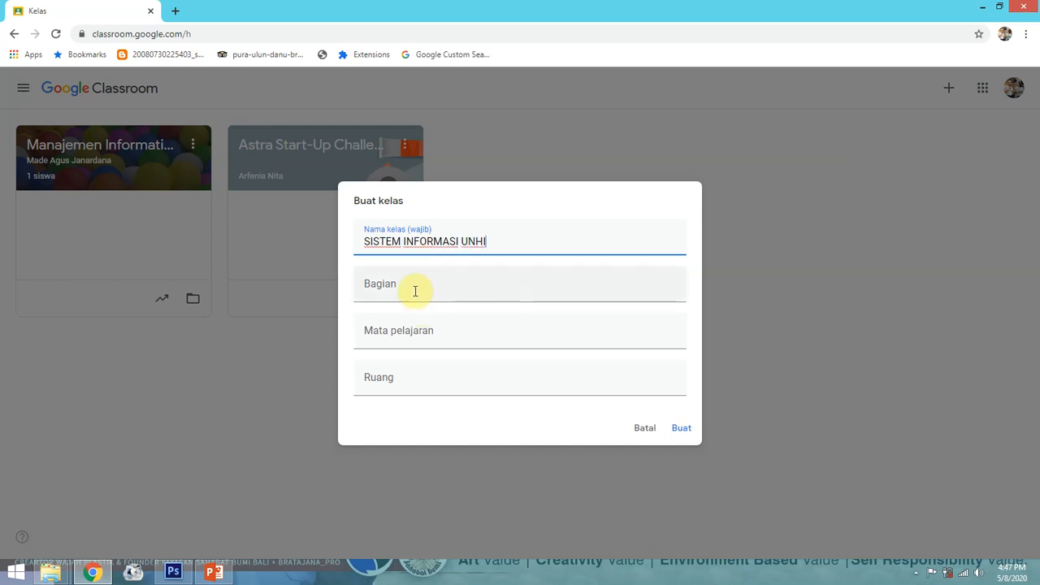
pyautogui.click(399, 285)
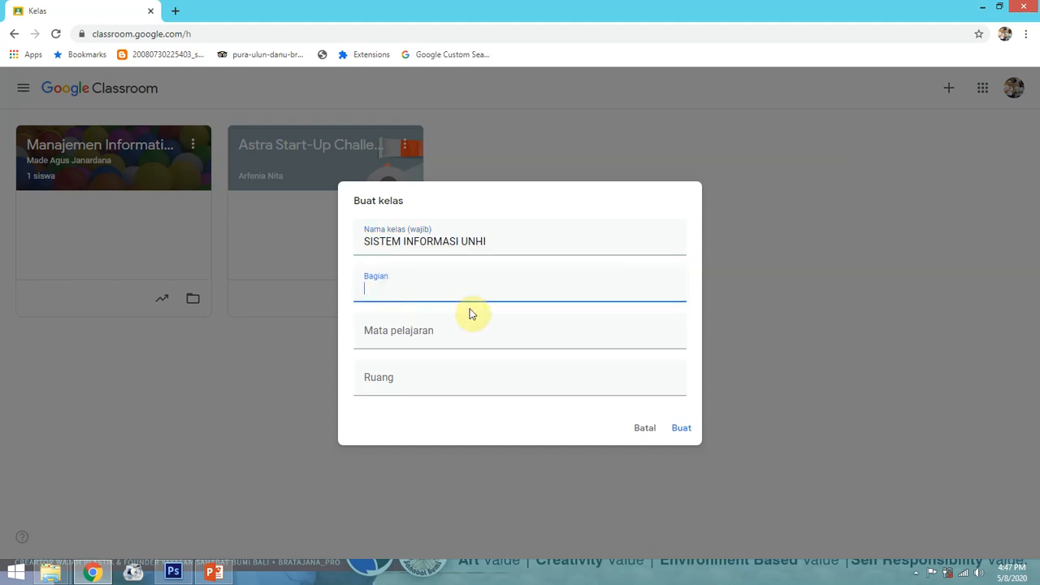
pyautogui.write('SI SMSTER')
pyautogui.press('BackSpace')
pyautogui.press('BackSpace')
pyautogui.press('BackSpace')
pyautogui.press('BackSpace')
pyautogui.press('BackSpace')
pyautogui.press('BackSpace')
pyautogui.write('UNHI SEMESTER')
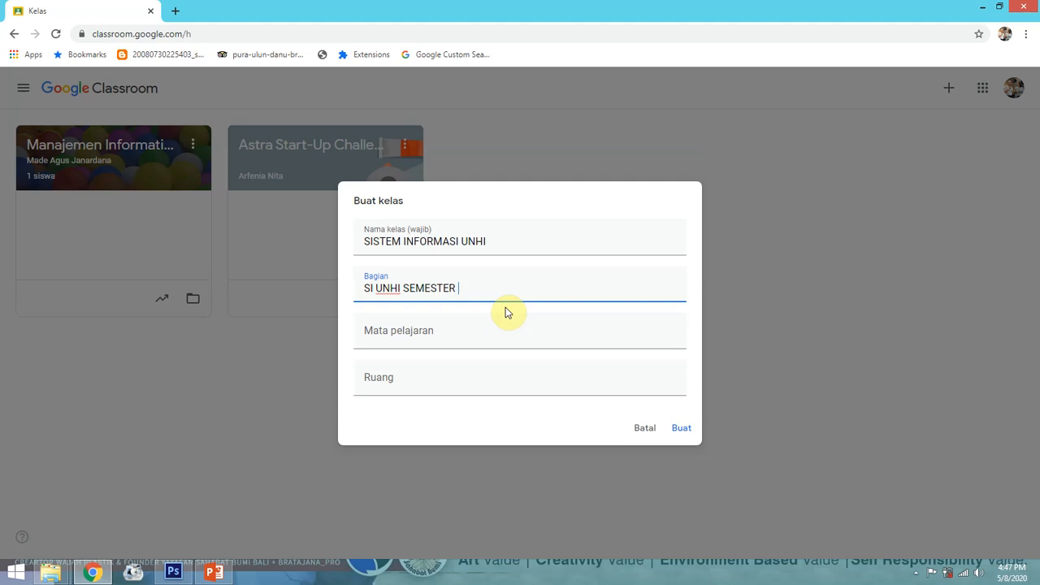
pyautogui.write(' I')
pyautogui.write('A')
# Set subject ALGORITMA and room LAB KOMPUTER UNHI, then create the class
pyautogui.click(430, 337)
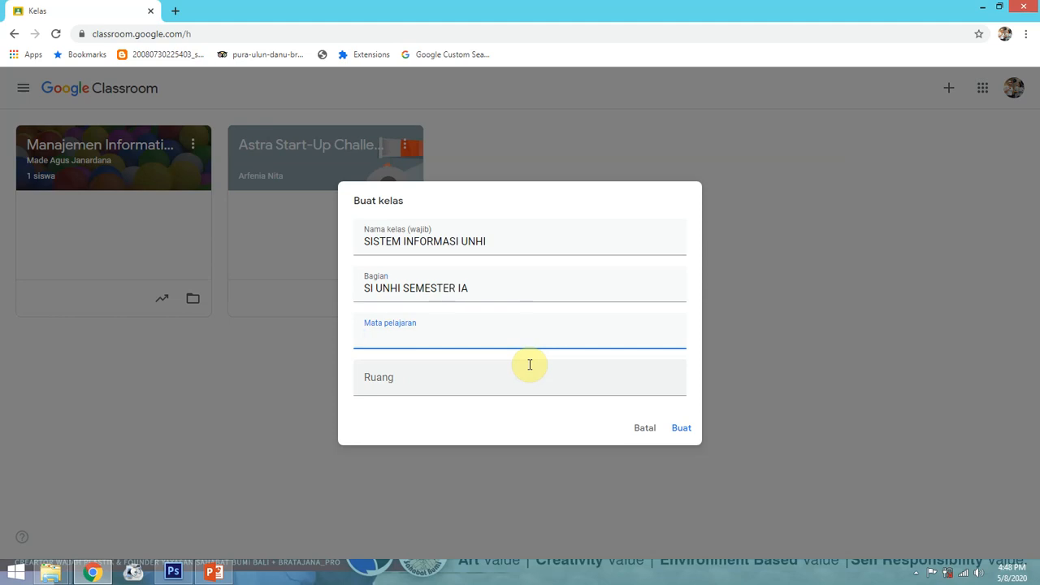
pyautogui.write('ALGORITMA')
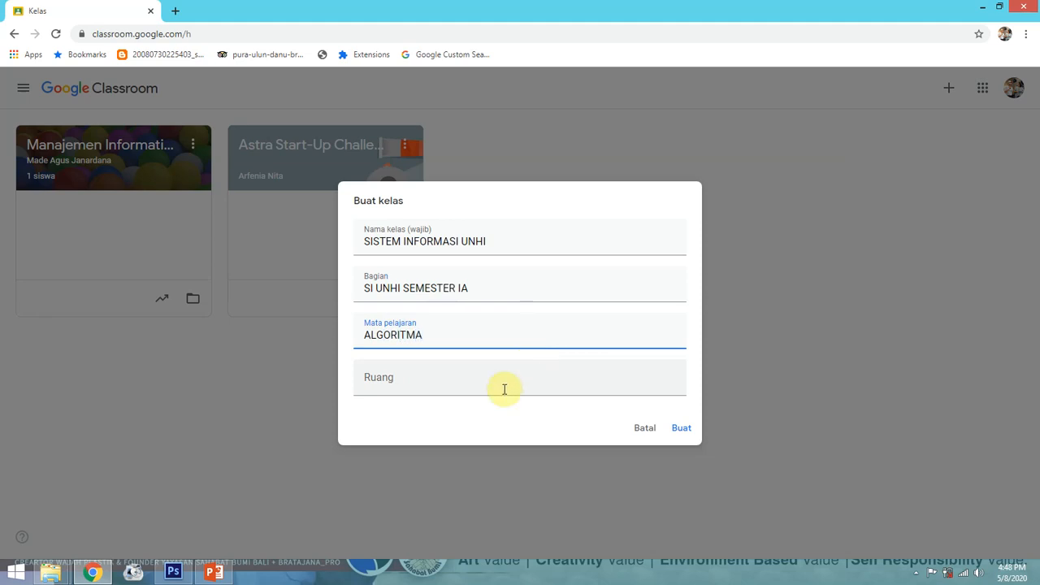
pyautogui.click(435, 385)
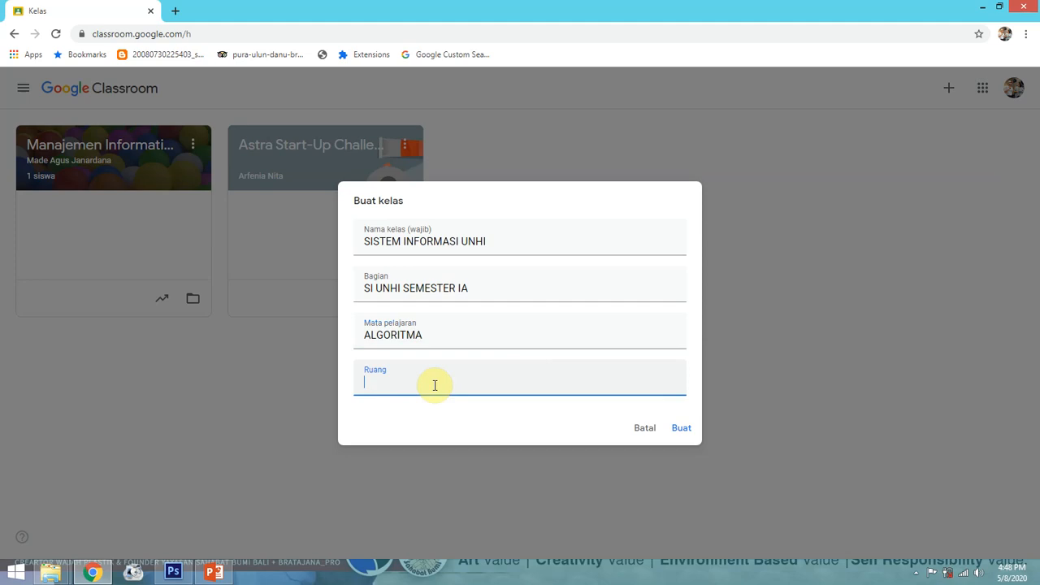
pyautogui.write('LAB KOMPUTER UNHI')
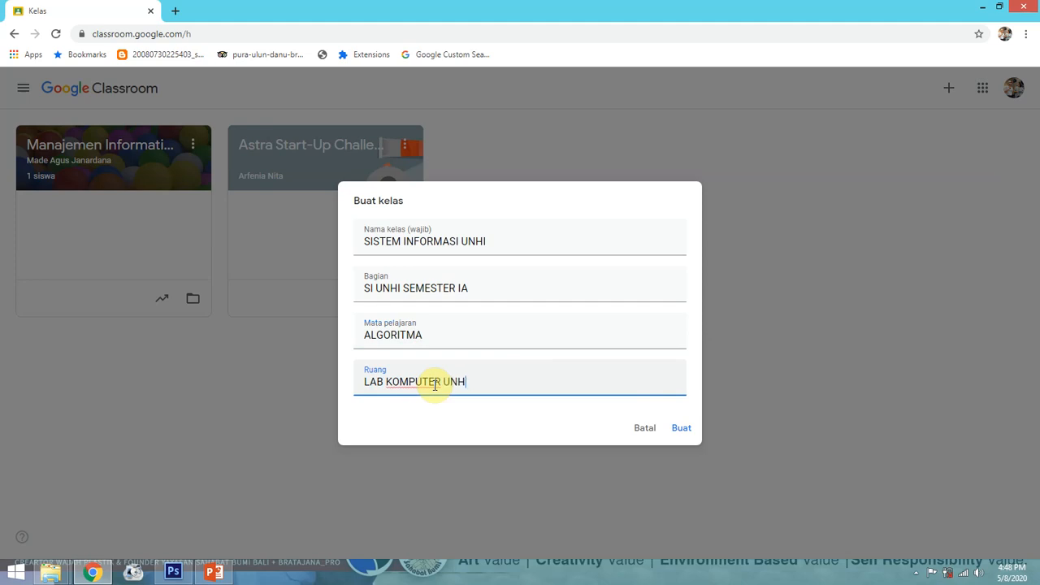
pyautogui.click(678, 431)
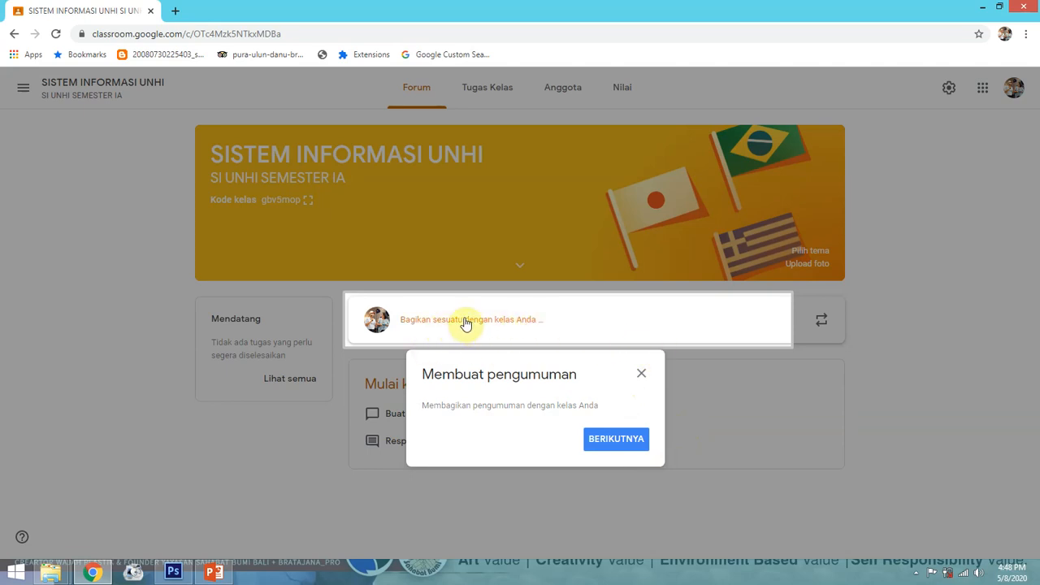
# Dismiss the Membuat pengumuman and Menggunakan kembali pengumuman tips on the new class Forum
pyautogui.click(618, 435)
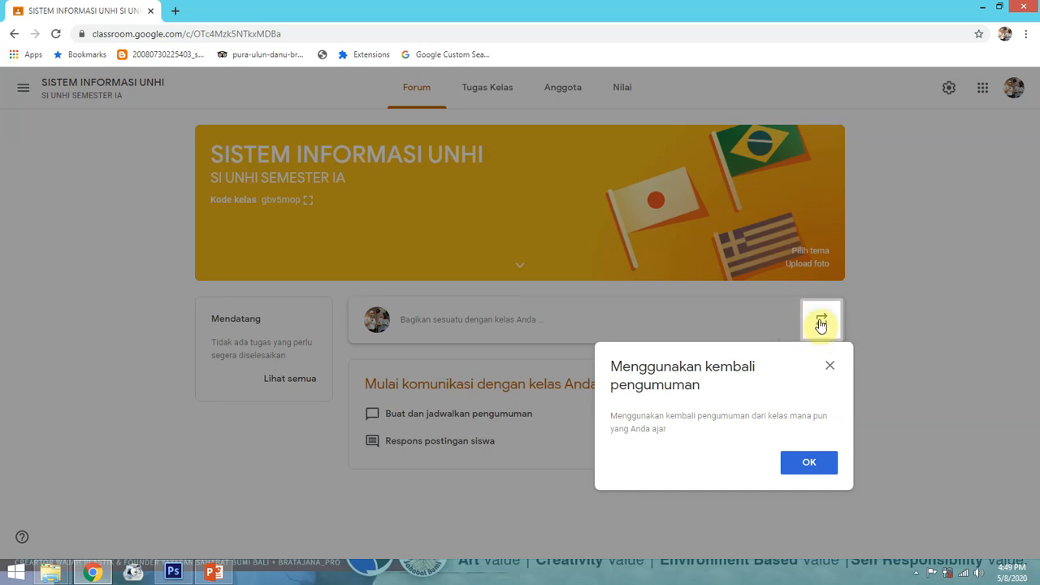
pyautogui.click(812, 460)
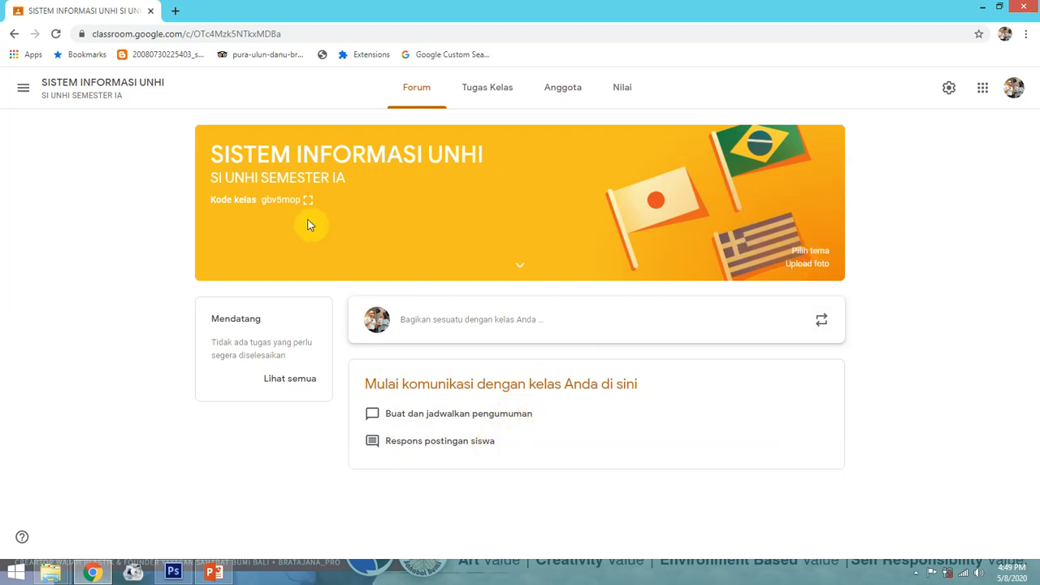
# Apply the dark laptop-and-tablet image from the General gallery as the class header
pyautogui.click(814, 252)
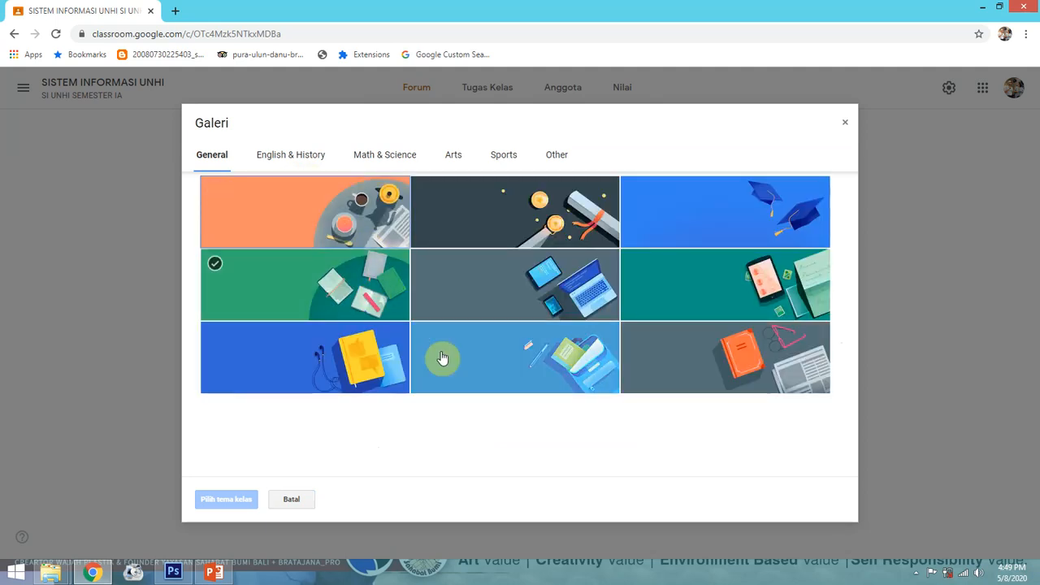
pyautogui.click(557, 227)
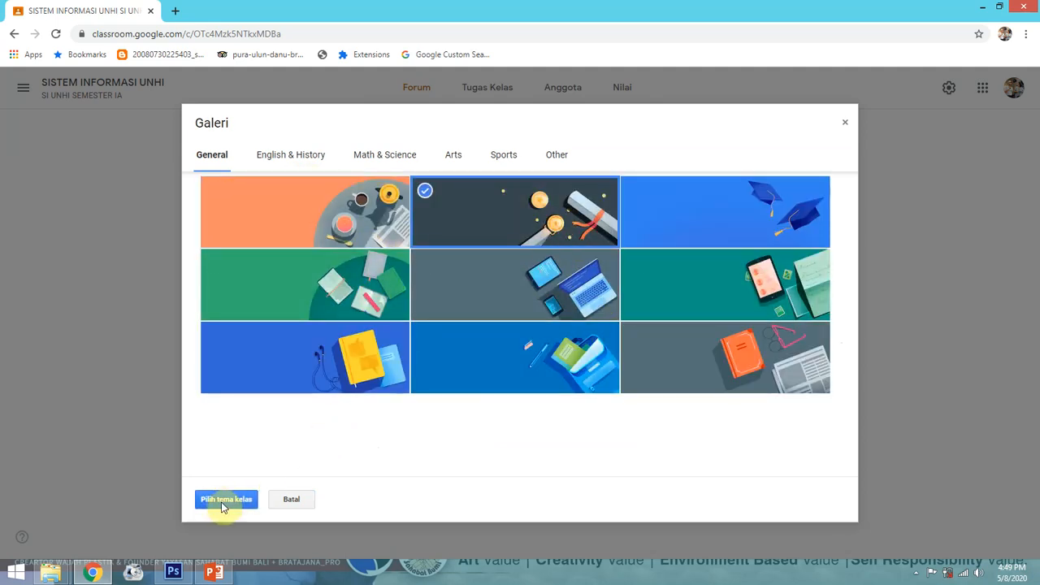
pyautogui.click(299, 164)
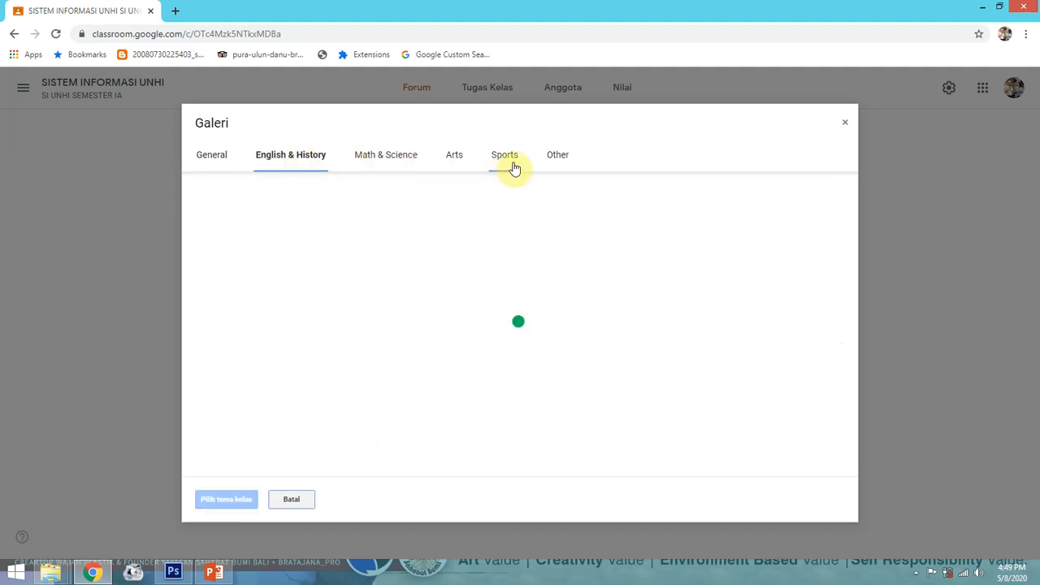
pyautogui.click(208, 159)
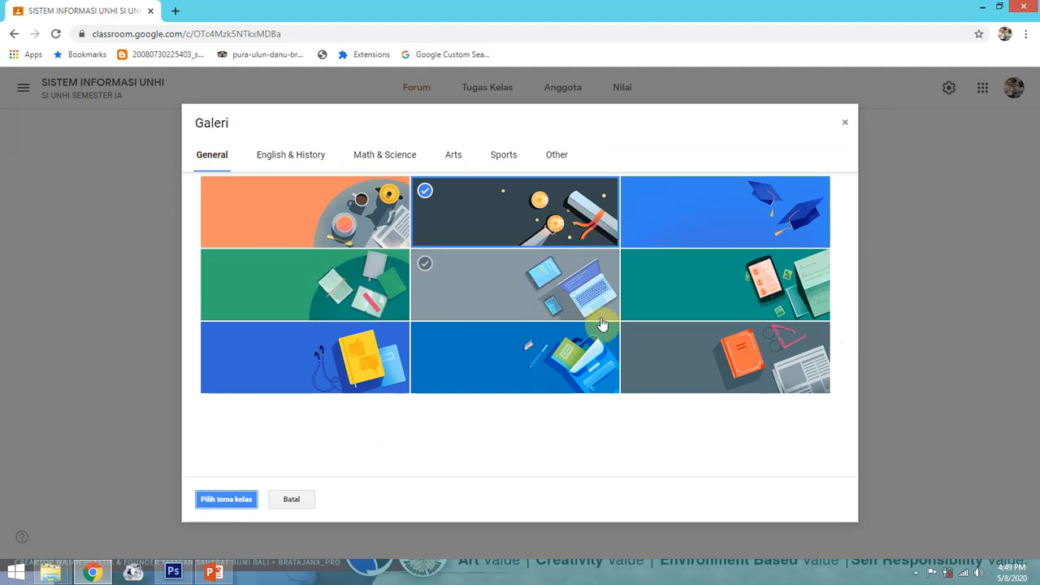
pyautogui.click(557, 290)
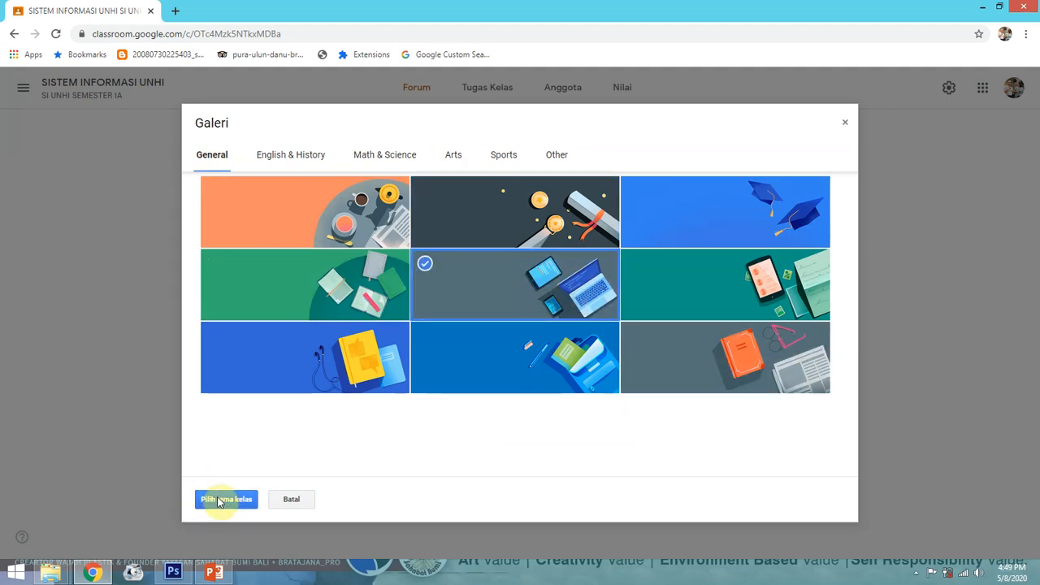
pyautogui.click(218, 500)
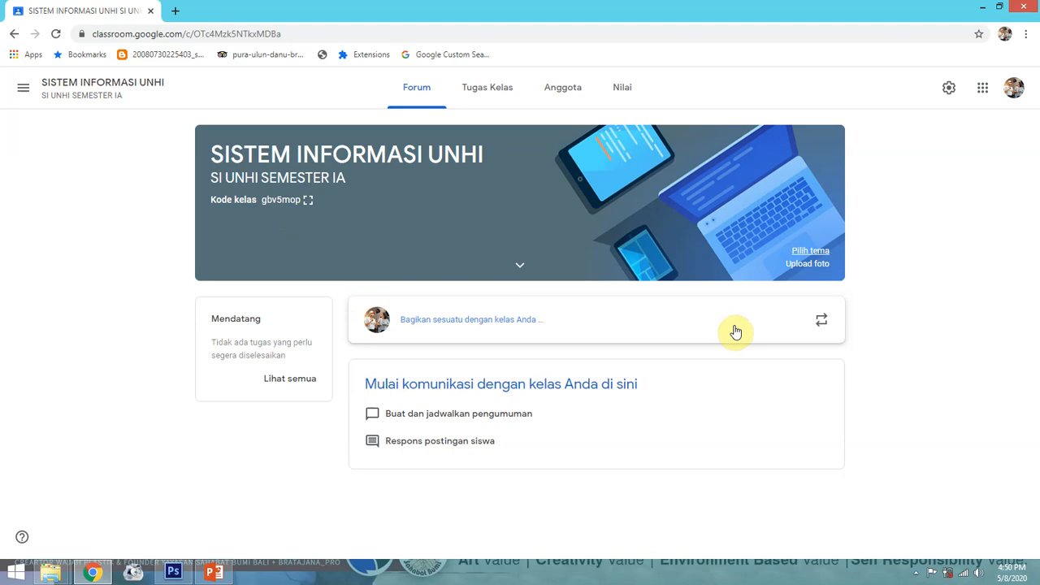
# Start a new announcement addressed only to this class
pyautogui.click(433, 320)
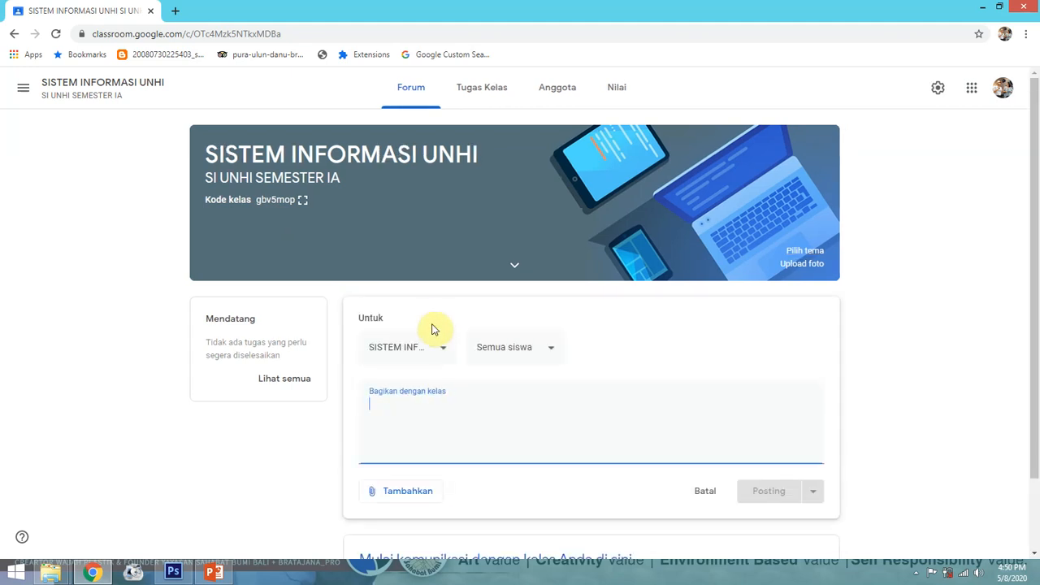
pyautogui.click(443, 353)
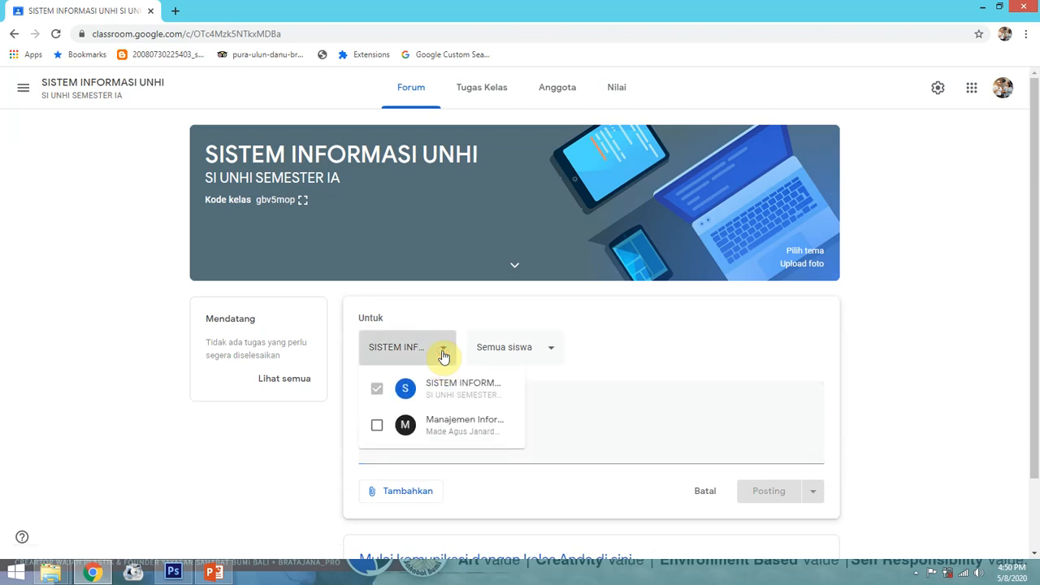
pyautogui.click(444, 351)
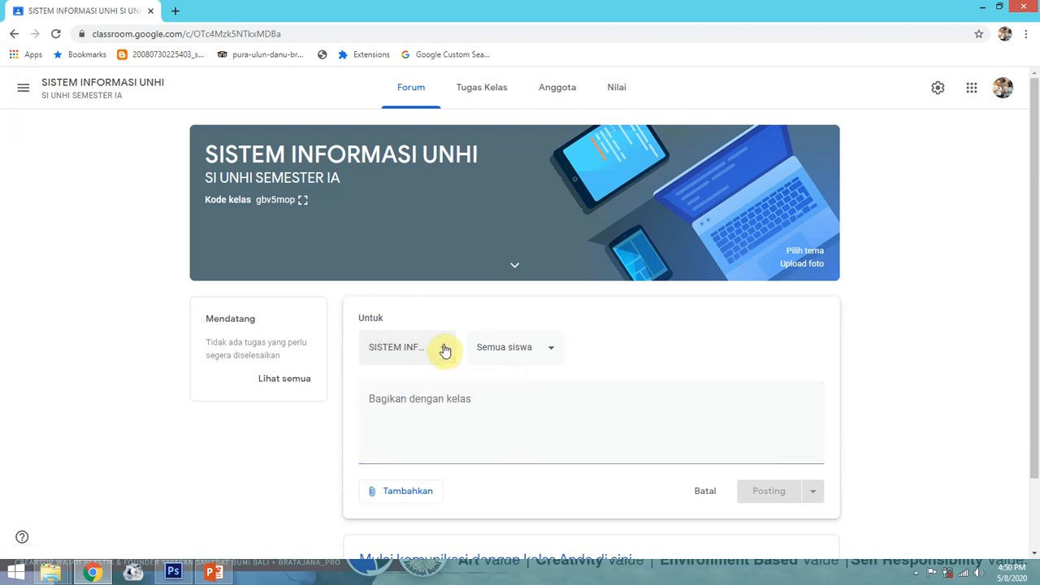
# Type the 5 April 2020, 5 pm STRUKTUR DATA notice and 'MATERI BISA KALIAN DOWNLOAD DIBAWAH INI:'
pyautogui.click(456, 400)
pyautogui.write('IN')
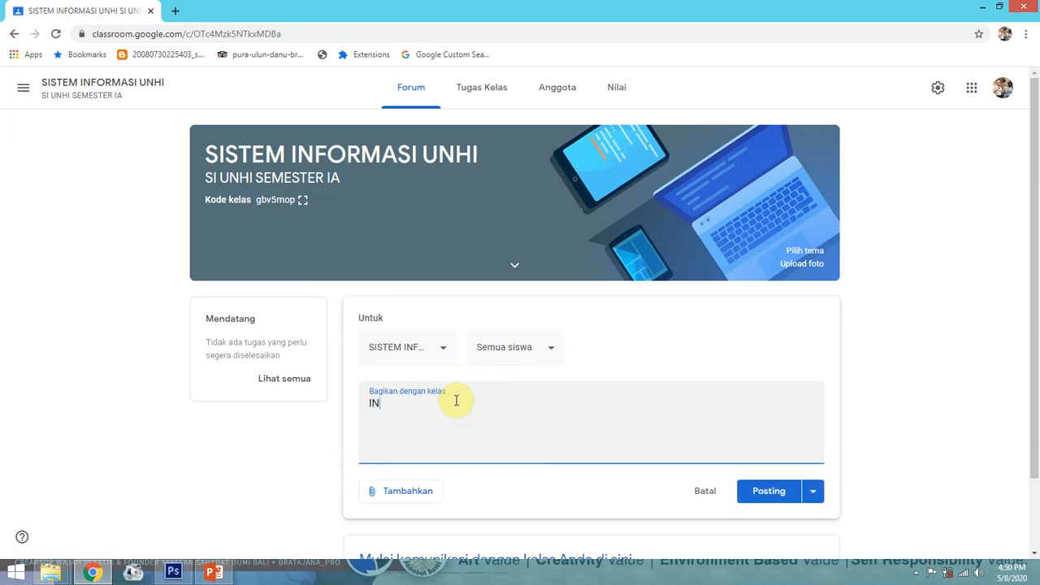
pyautogui.write('FORMASI INI DIT')
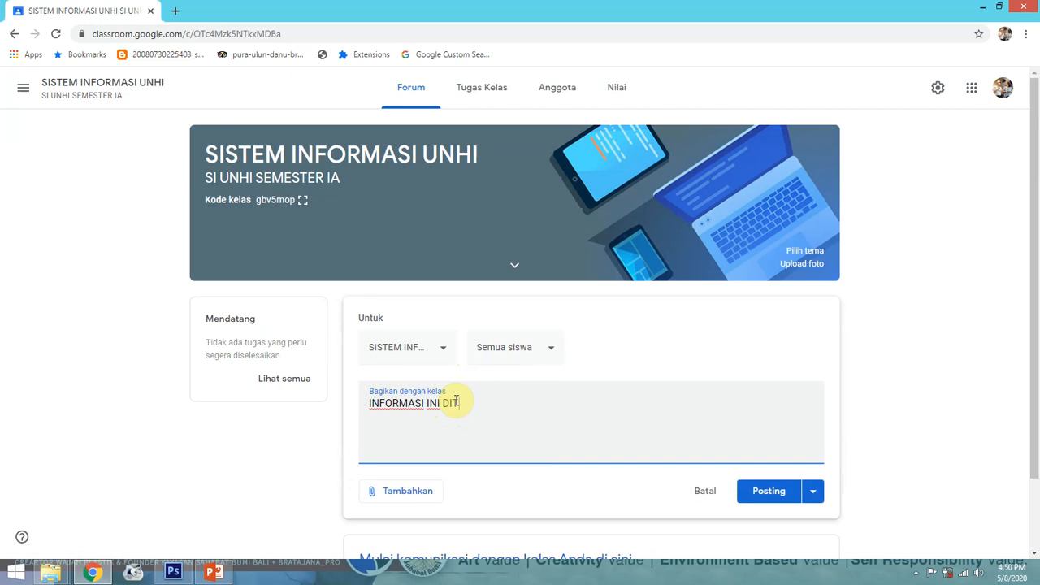
pyautogui.write('UJUKAN KEPAD')
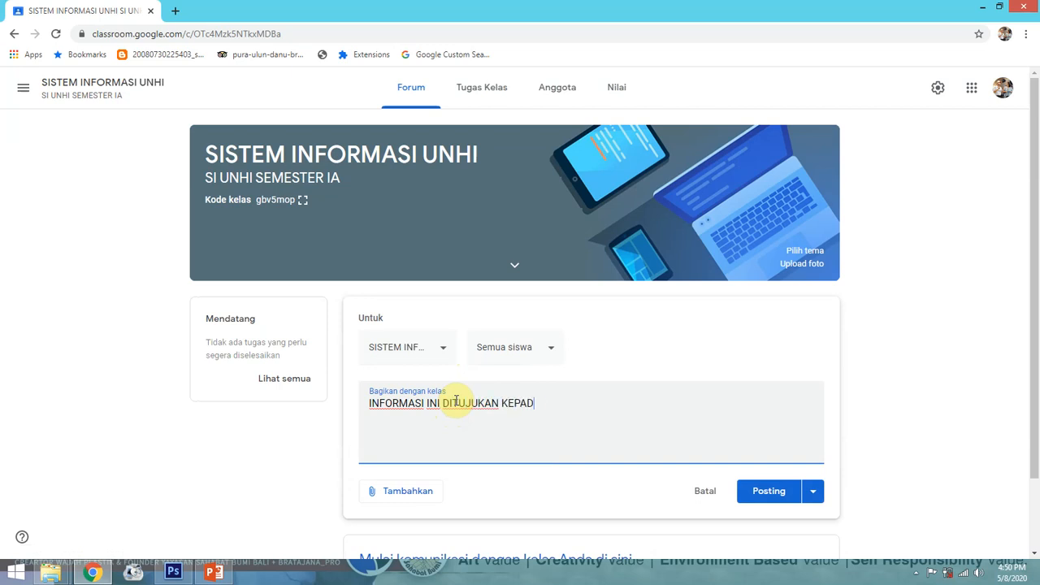
pyautogui.write('A MAHASISWA ')
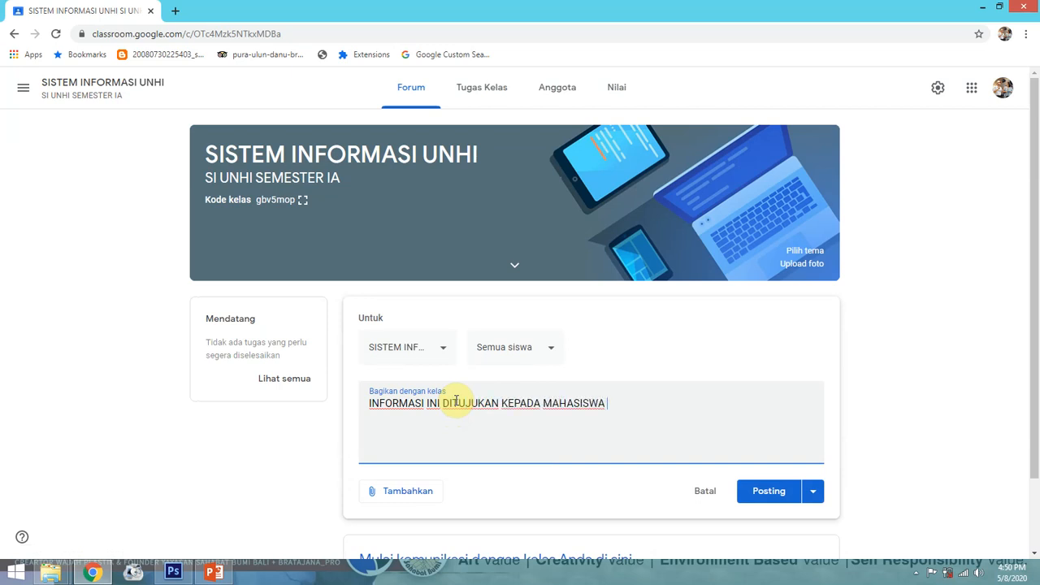
pyautogui.write('UNTUK MINGGUN')
pyautogui.press('BackSpace')
pyautogui.write('DEPA')
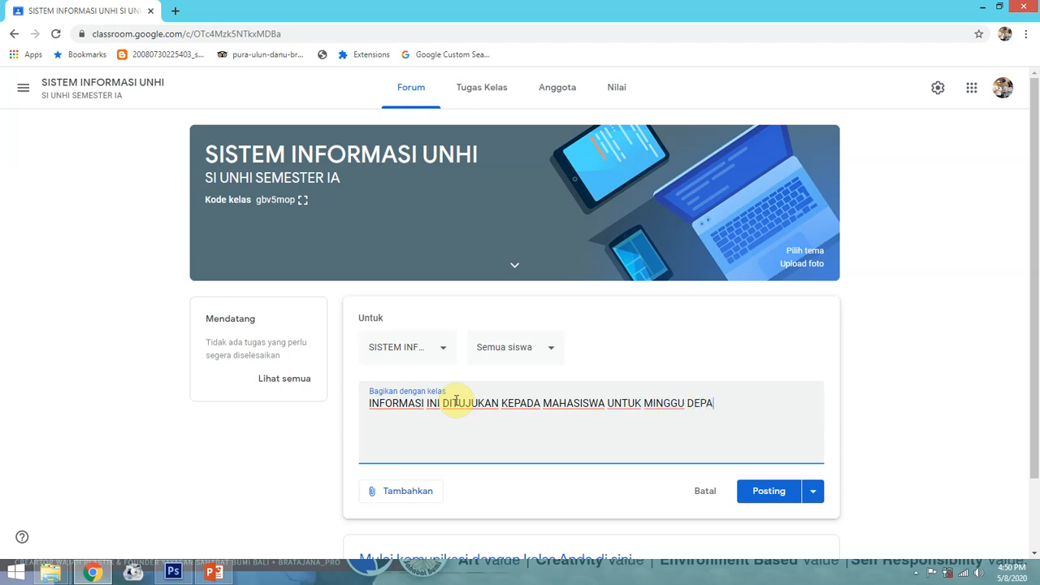
pyautogui.write('N STAND BY DI JAM')
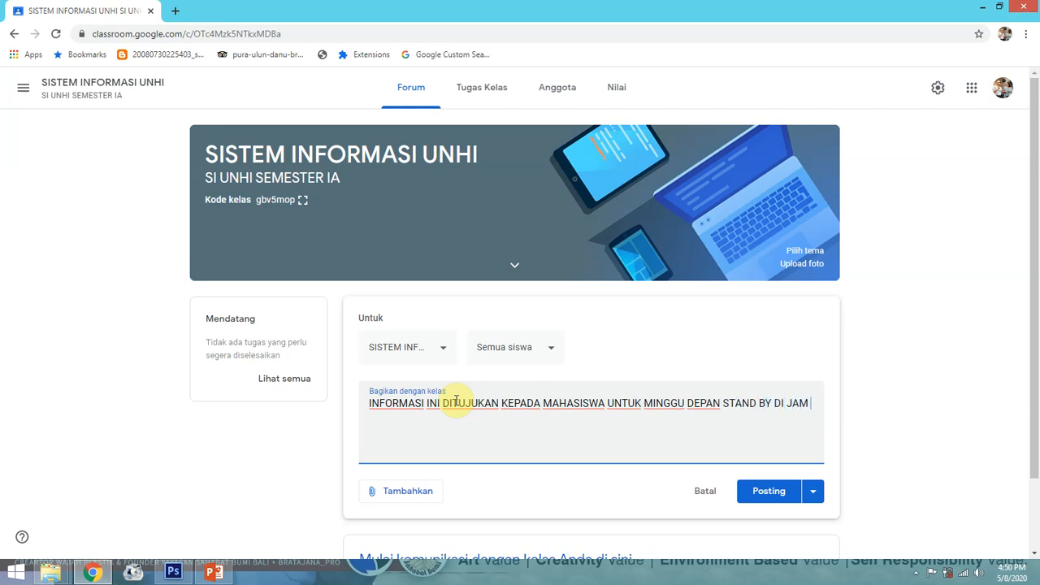
pyautogui.write(' 5 SORE TANGGAL 5 APRIL 2020,. UNTUK')
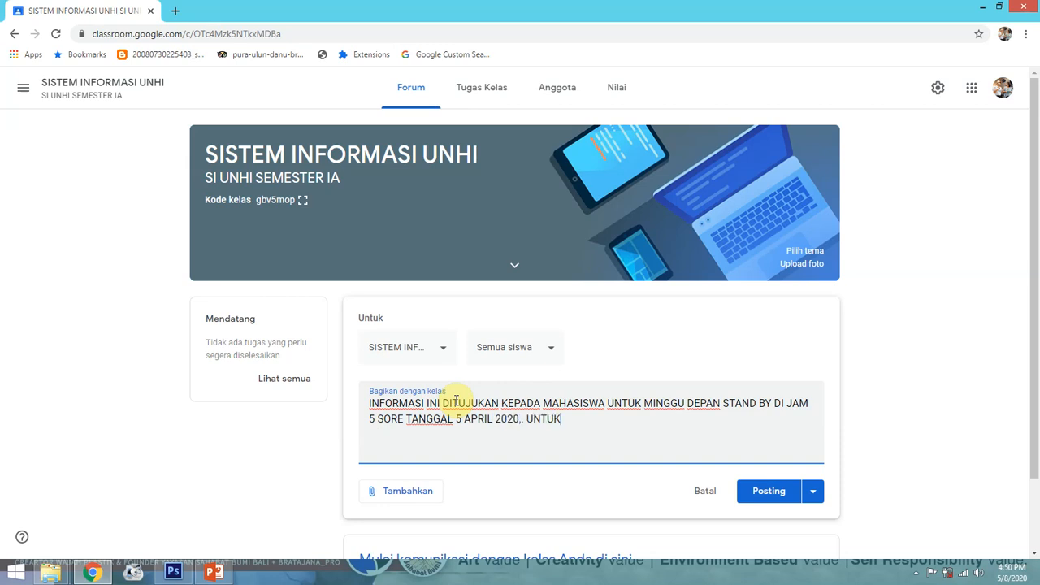
pyautogui.write(' MENGIKUTI TOPIK ')
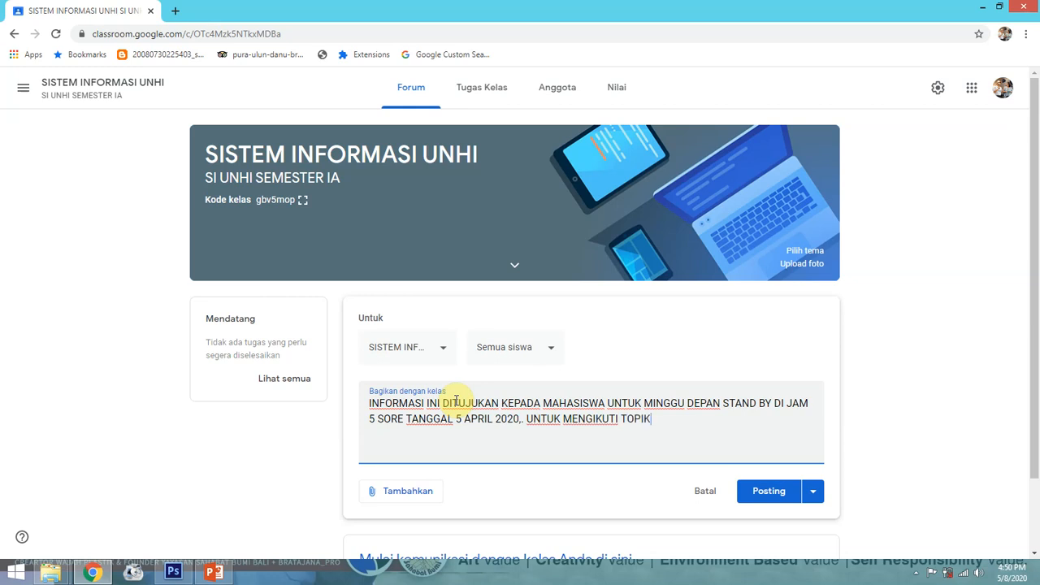
pyautogui.write('PEMBELAJARAN STR')
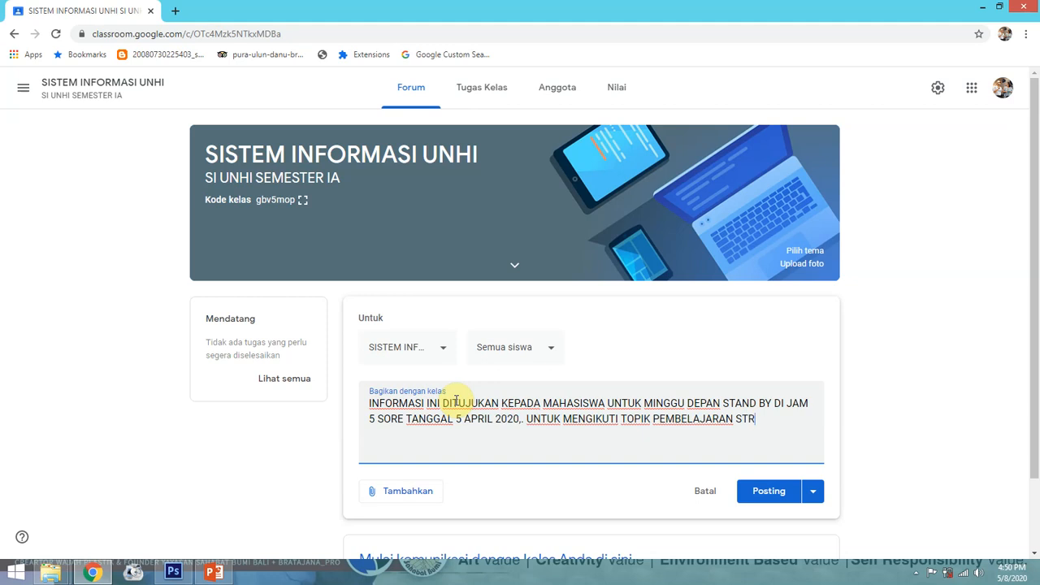
pyautogui.write('UKTUR DATA,.')
pyautogui.press('Return')
pyautogui.write('MATERI BISA KALIAN DOWNLOAD DIBAWAH INI:')
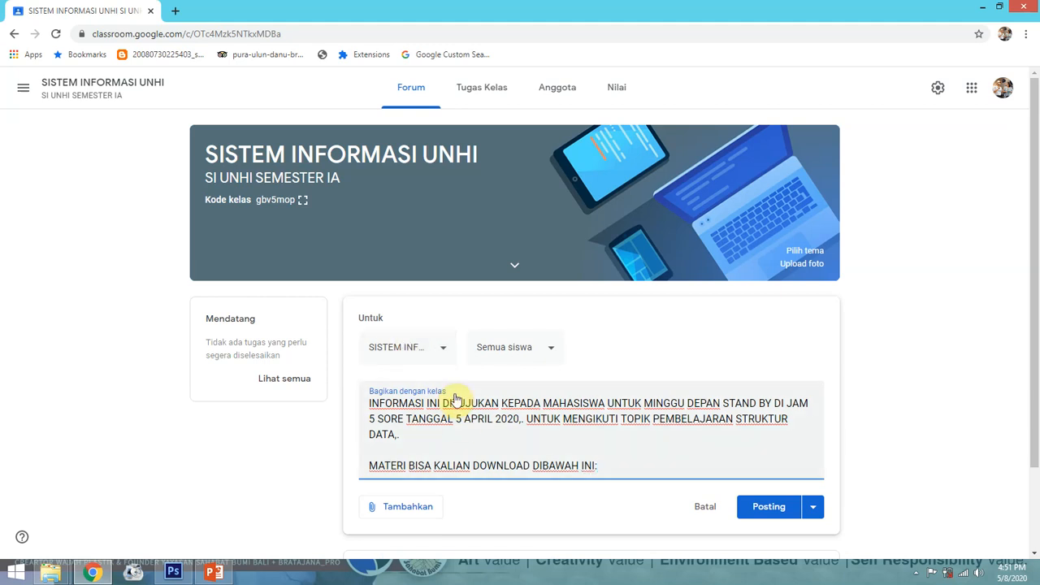
pyautogui.scroll(-1, 455, 400)
pyautogui.scroll(-1, 455, 400)
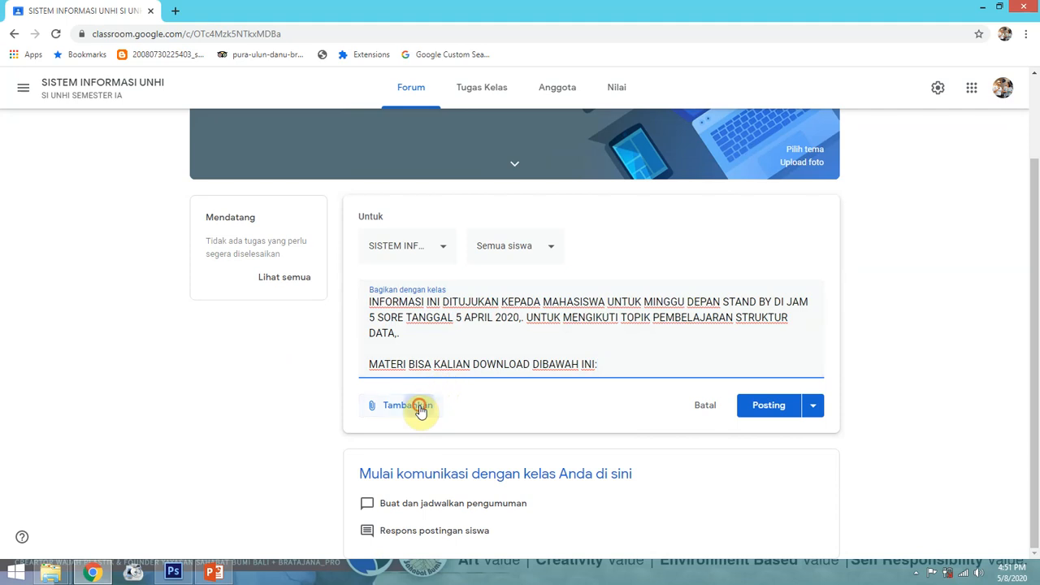
# Choose to attach a file uploaded from this computer
pyautogui.click(419, 409)
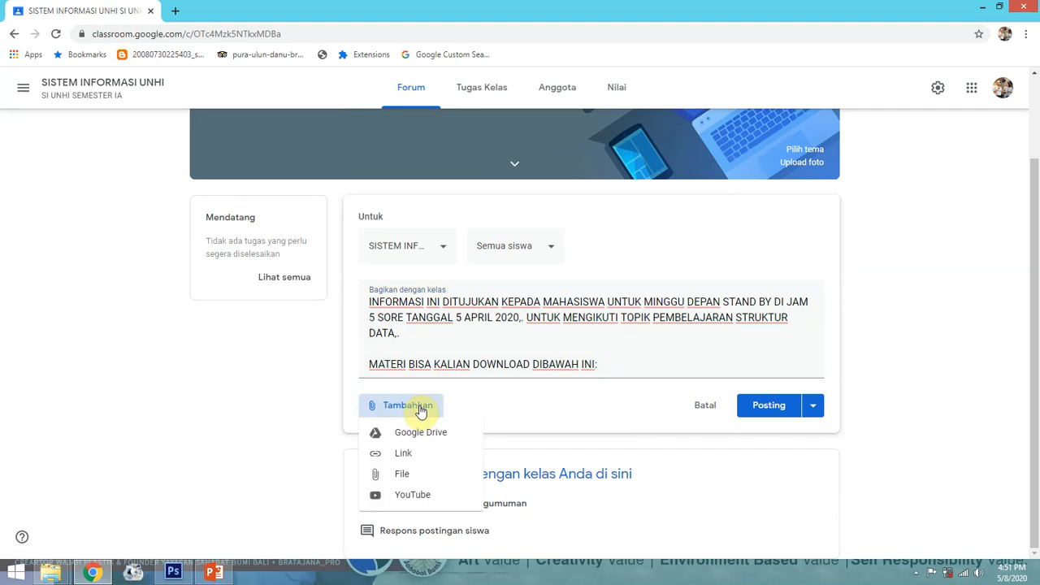
pyautogui.click(404, 478)
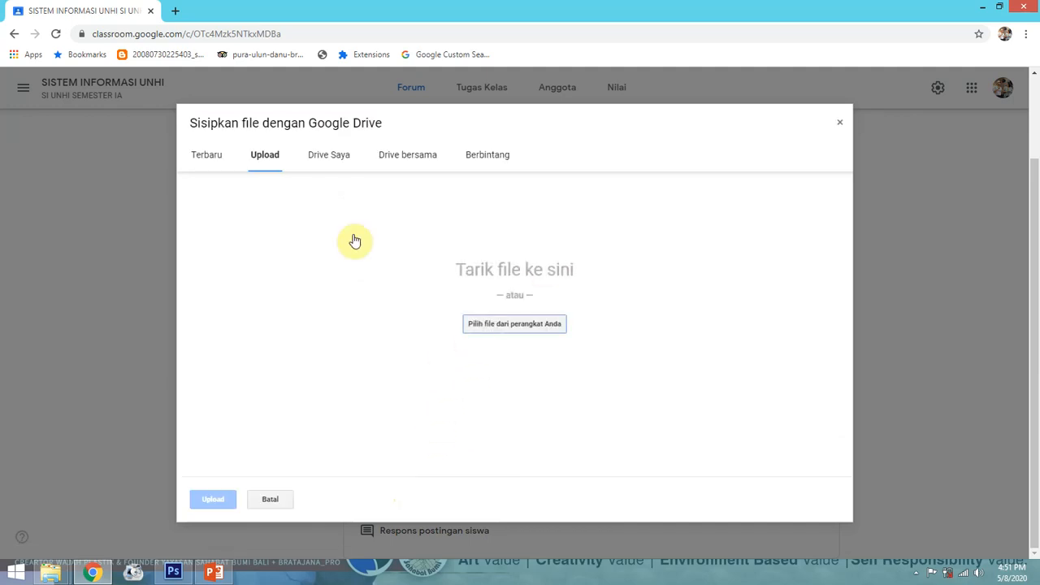
pyautogui.click(494, 323)
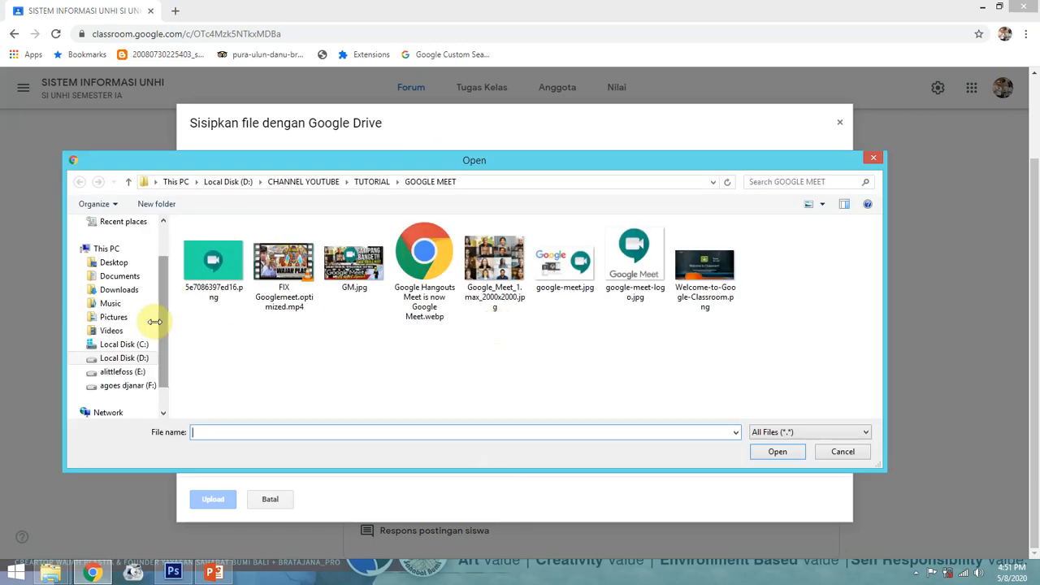
# Pick pertemuan 1.pptx from E:\DOKUMEN\UNHI\SI\ALGORITMA
pyautogui.click(133, 374)
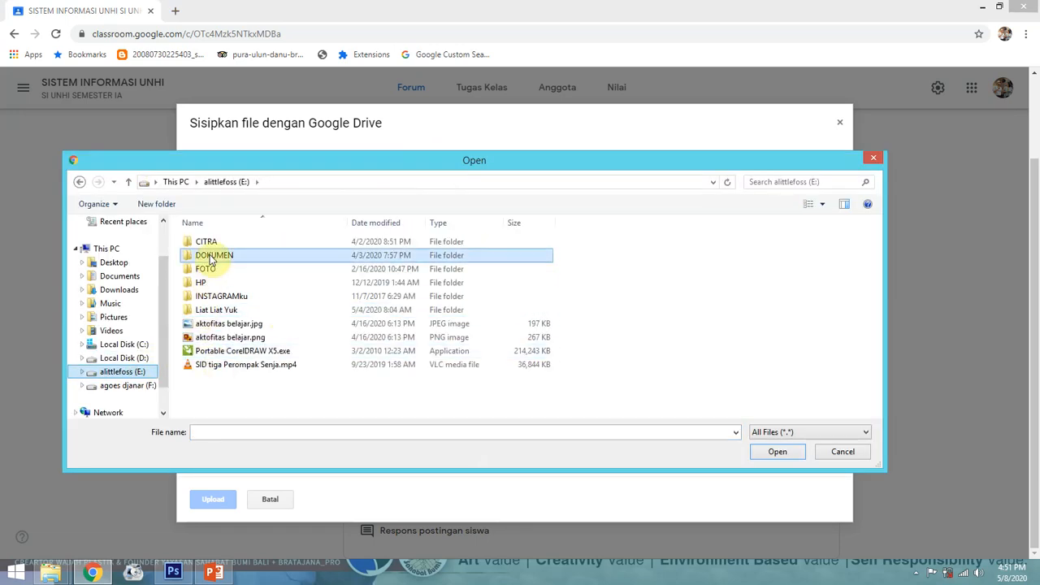
pyautogui.doubleClick(207, 253)
pyautogui.scroll(-10, 252, 382)
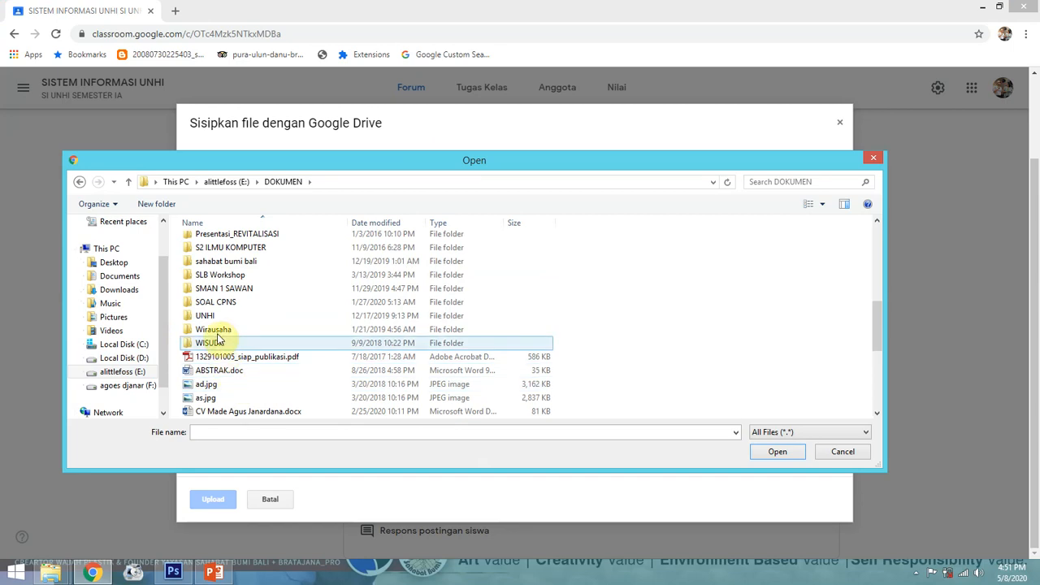
pyautogui.doubleClick(218, 313)
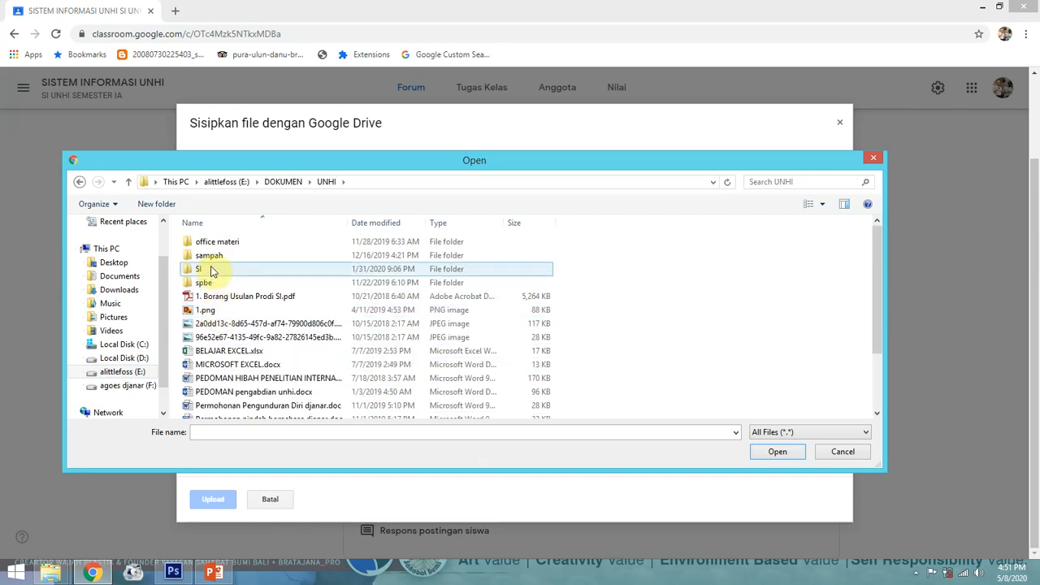
pyautogui.doubleClick(210, 269)
pyautogui.doubleClick(216, 241)
pyautogui.click(344, 383)
pyautogui.scroll(-5, 343, 374)
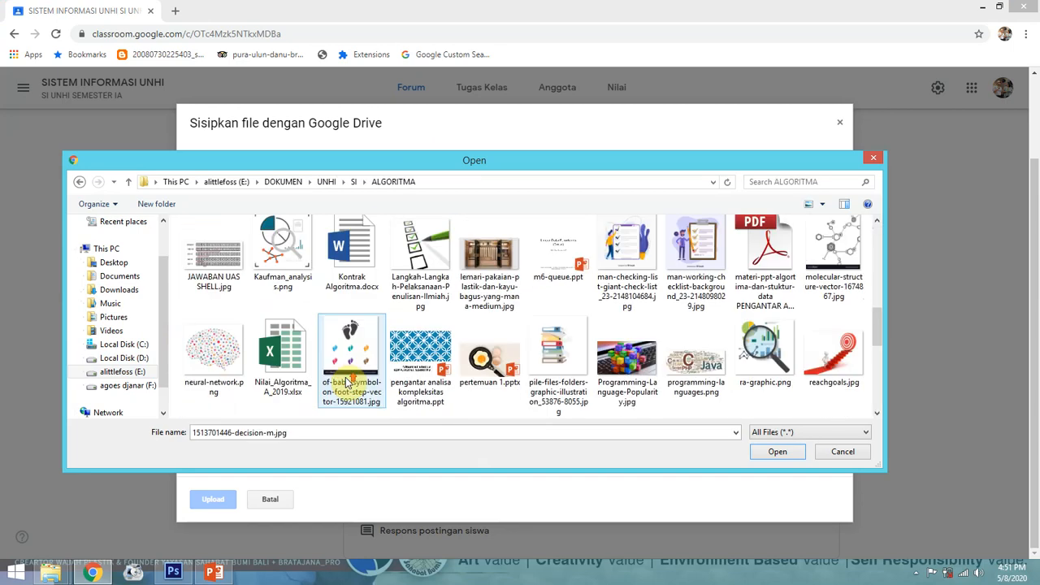
pyautogui.doubleClick(474, 388)
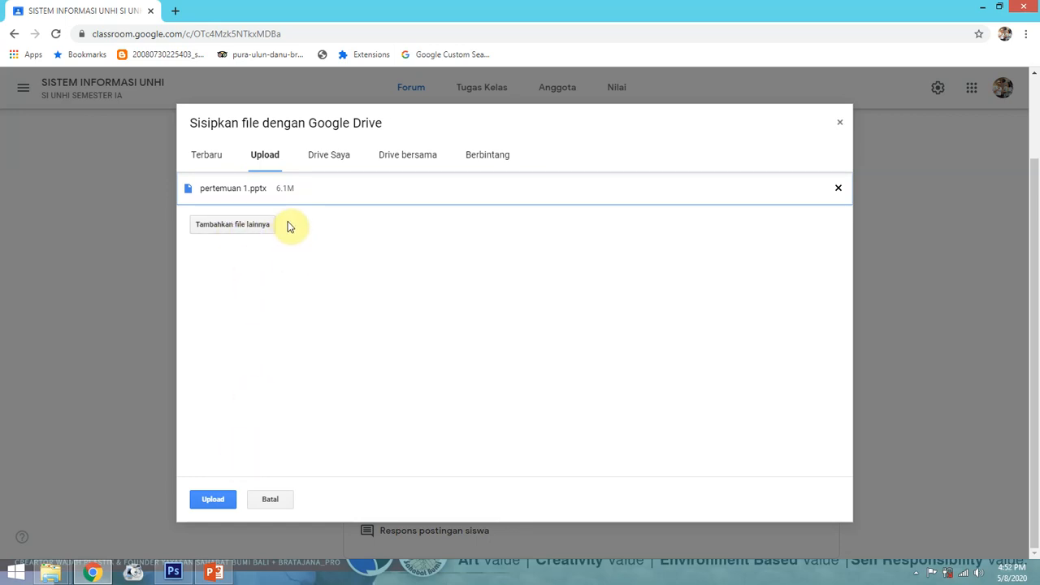
# Upload pertemuan 1.pptx to Drive and publish the announcement with it attached
pyautogui.click(216, 498)
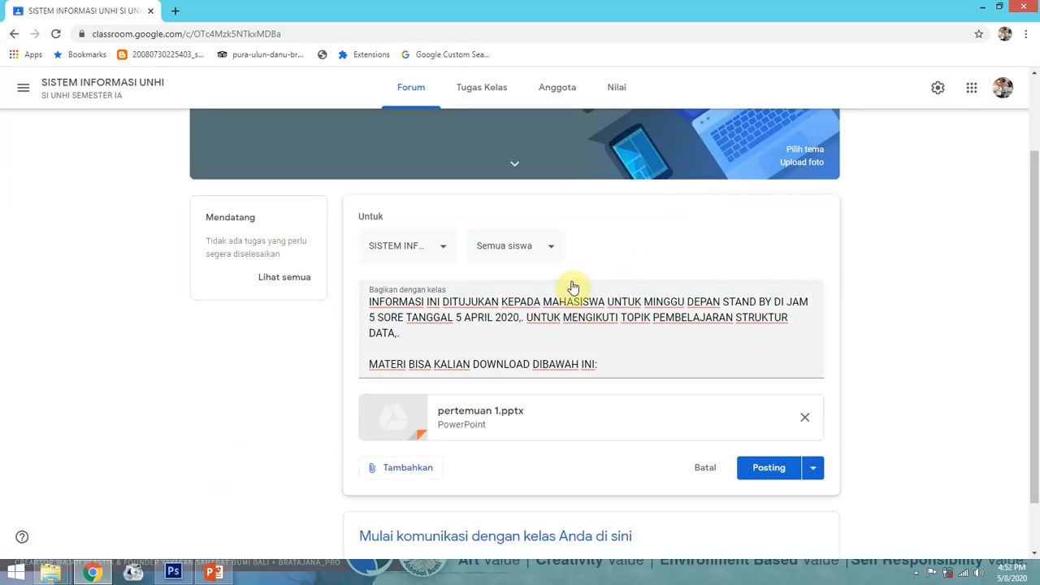
pyautogui.scroll(-1, 573, 292)
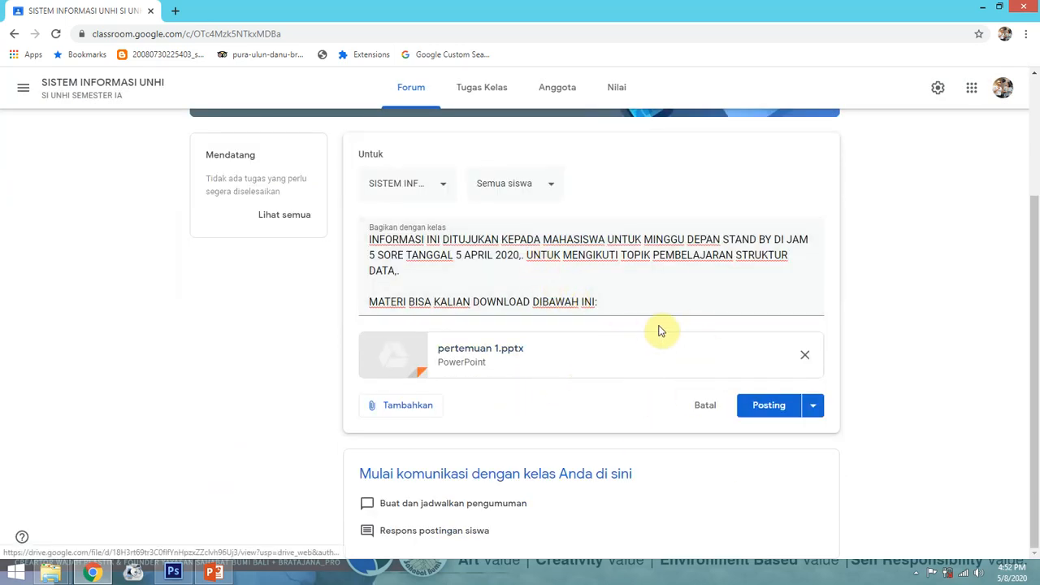
pyautogui.click(768, 406)
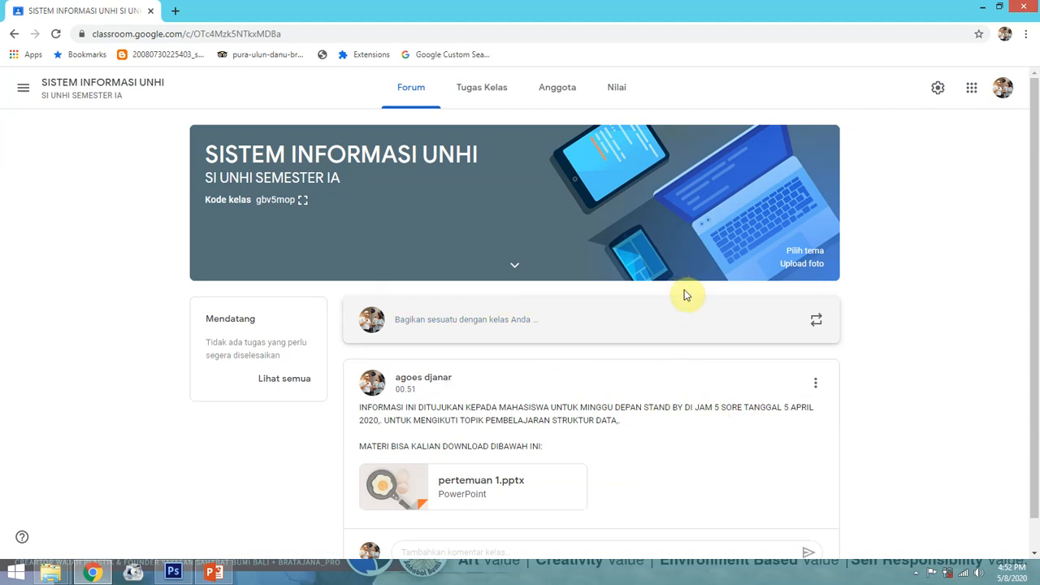
pyautogui.click(555, 94)
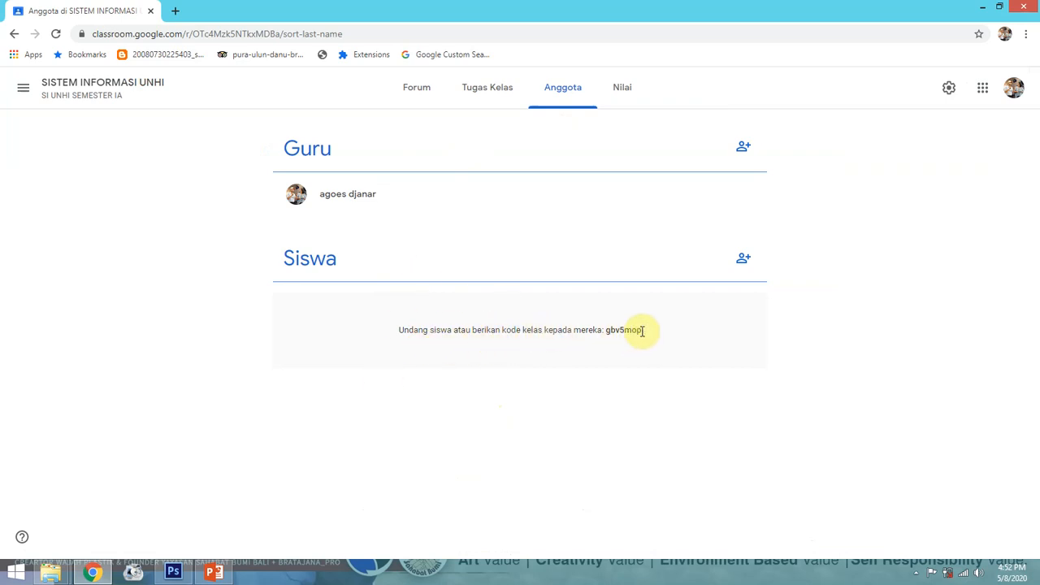
pyautogui.moveTo(642, 330); pyautogui.dragTo(602, 329)
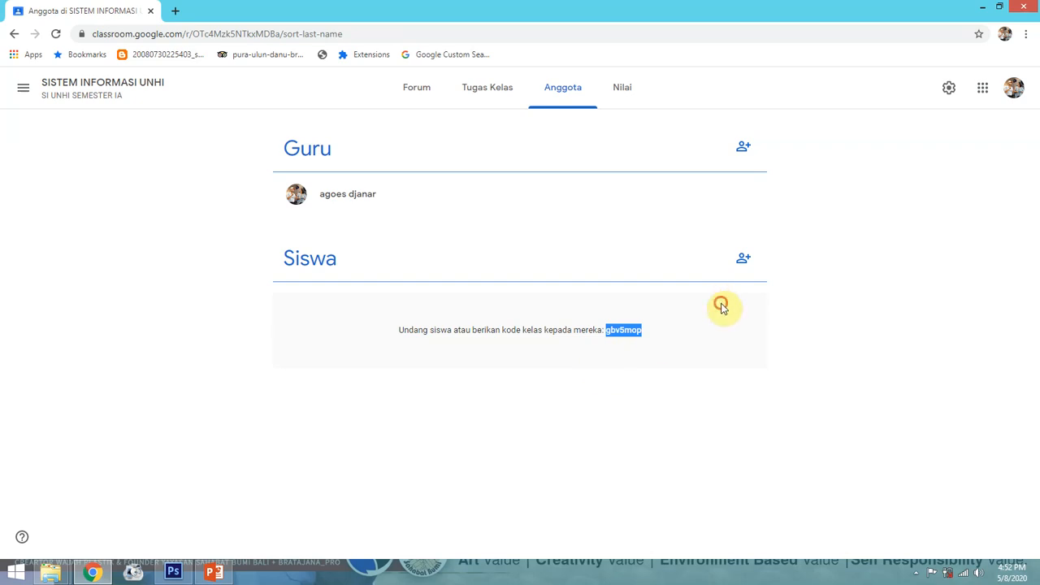
pyautogui.click(723, 308)
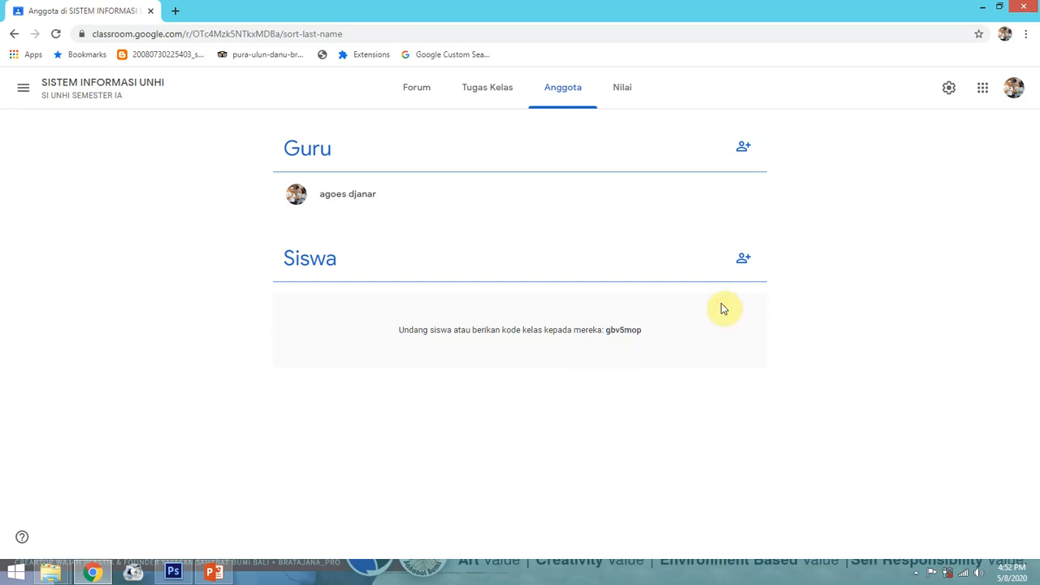
pyautogui.click(745, 266)
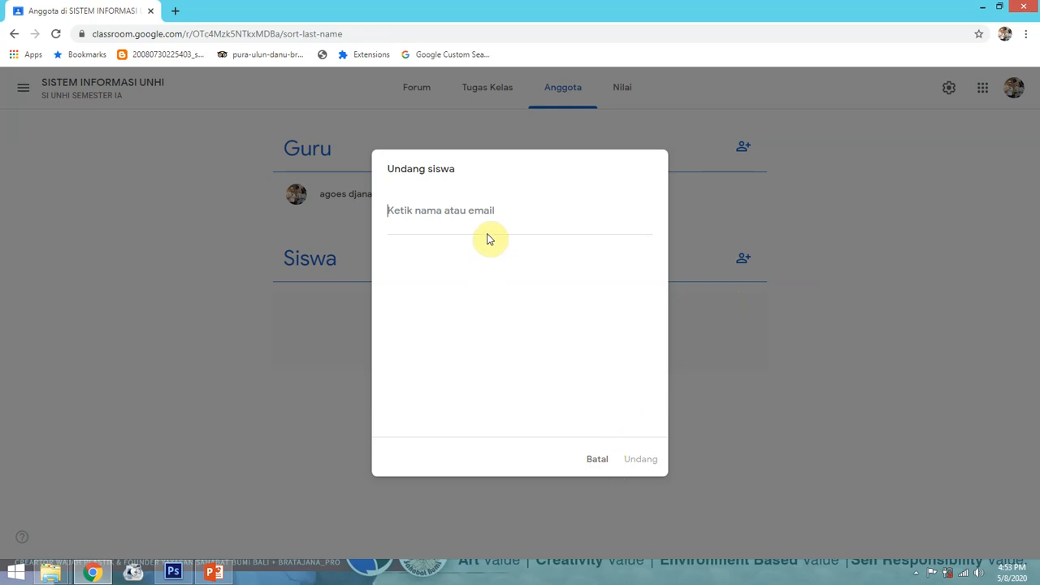
pyautogui.click(598, 460)
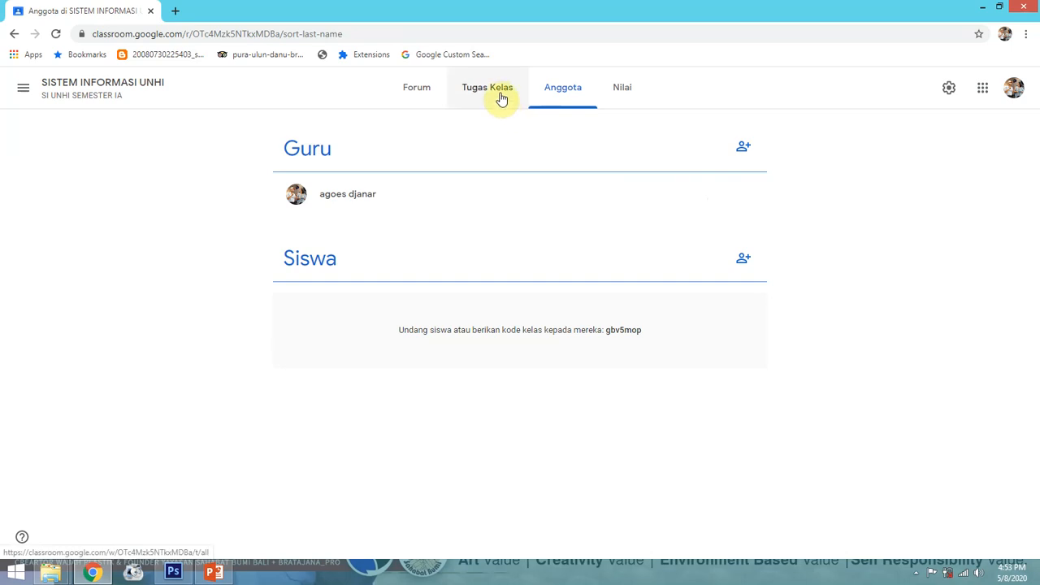
# Return to the Forum stream and review the STRUKTUR DATA announcement with pertemuan 1.pptx
pyautogui.click(412, 91)
pyautogui.scroll(-1, 447, 371)
pyautogui.scroll(1, 448, 371)
pyautogui.scroll(-1, 447, 370)
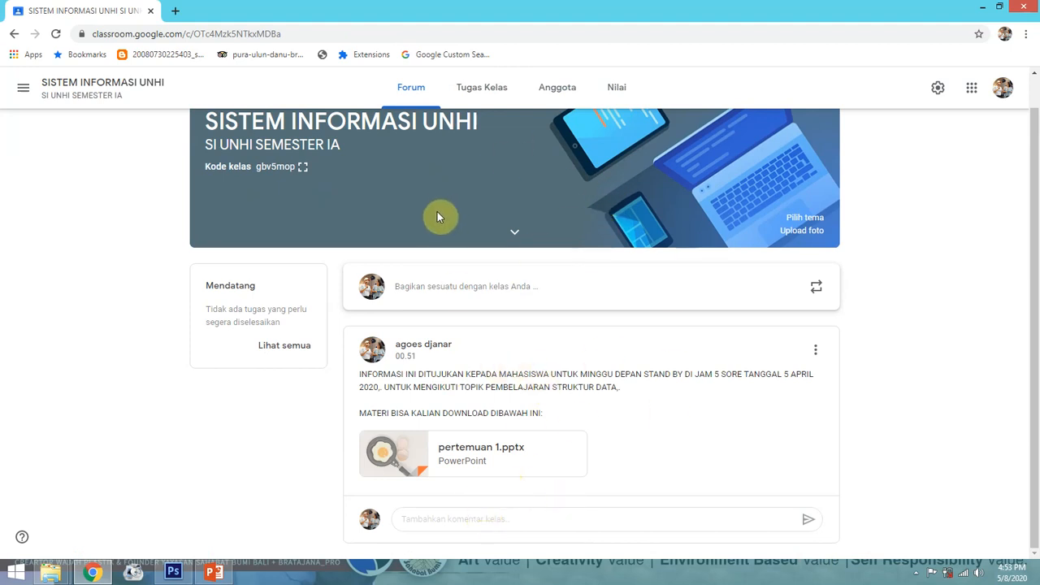
pyautogui.scroll(1, 467, 286)
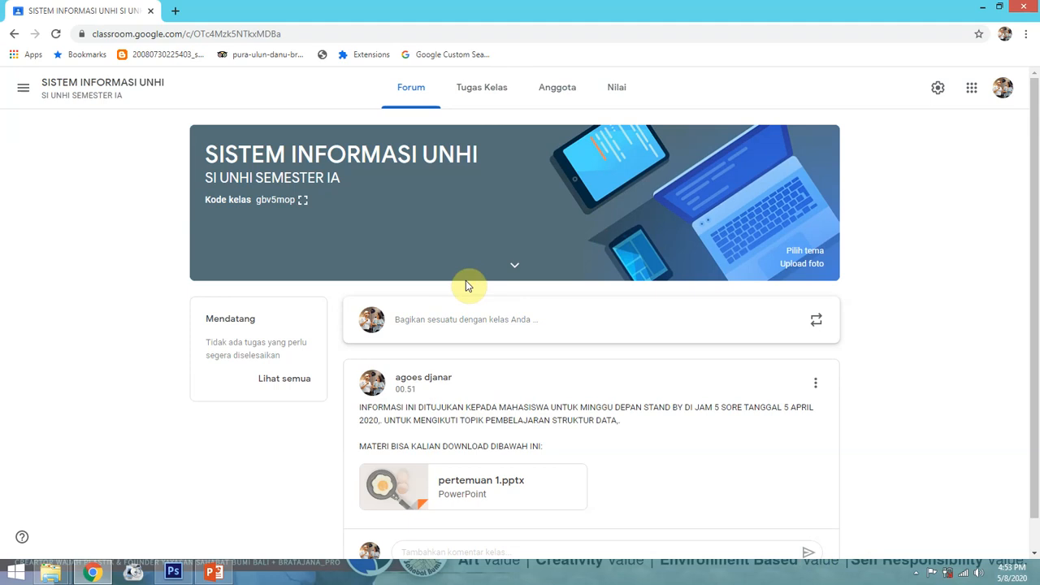
pyautogui.scroll(-1, 467, 337)
pyautogui.scroll(1, 472, 341)
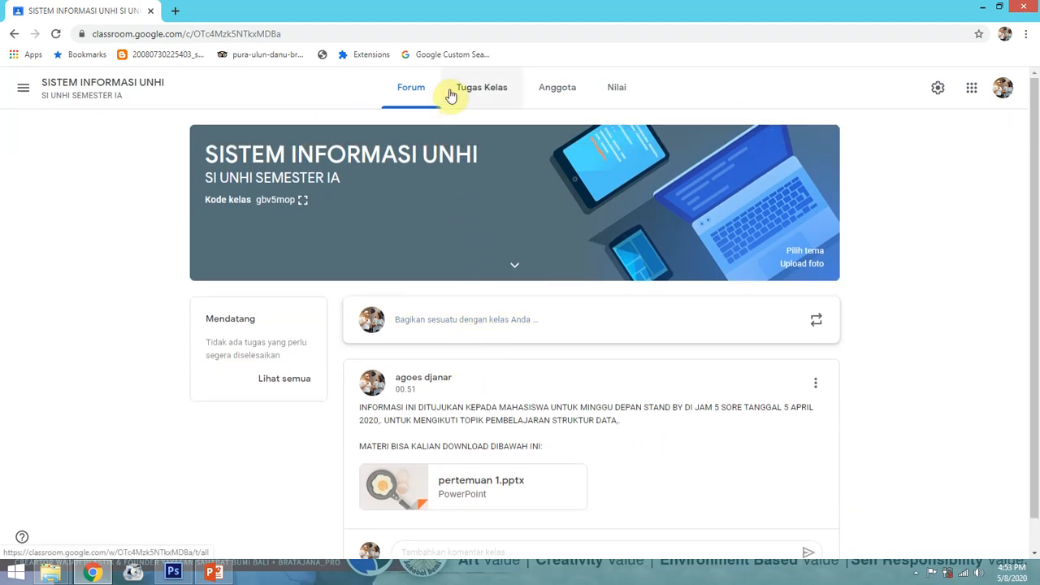
# Open the Tugas Kelas page and bring up the + Buat classwork menu
pyautogui.click(491, 95)
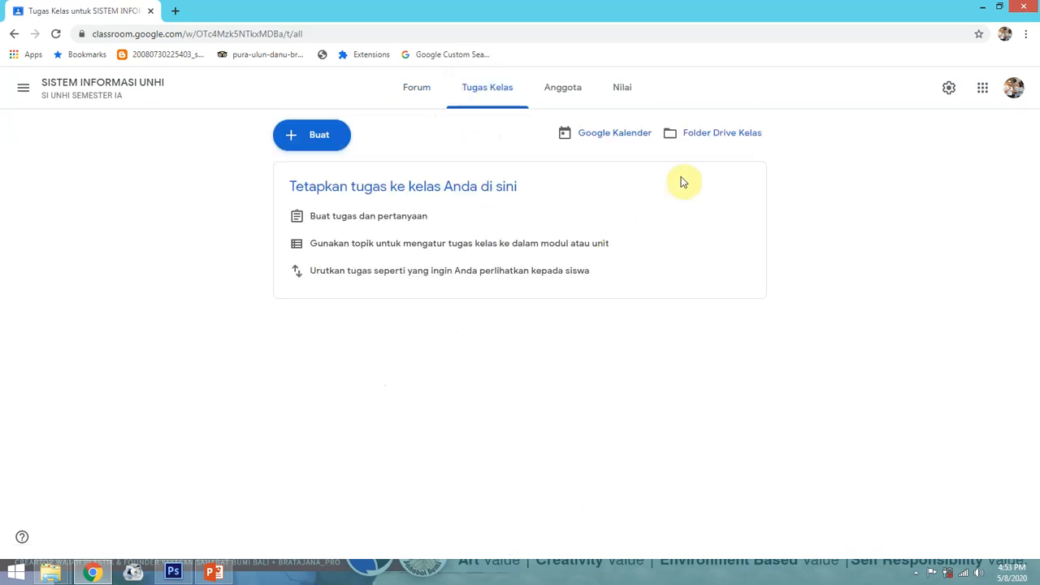
pyautogui.click(323, 141)
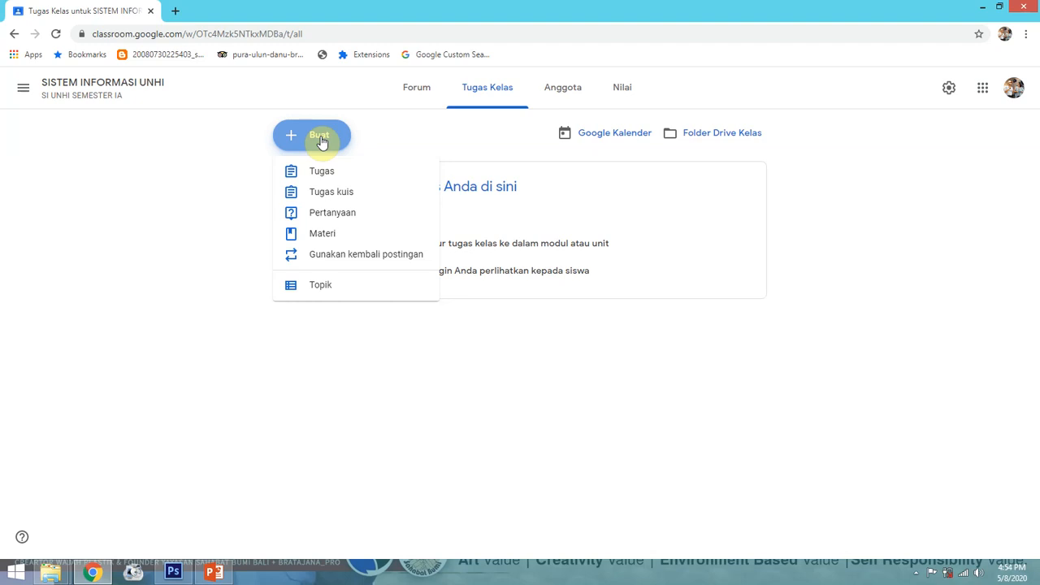
# Create a new Tugas assignment titled 'TUGAS I ALGORITMA', dismissing the rubric tip
pyautogui.click(335, 173)
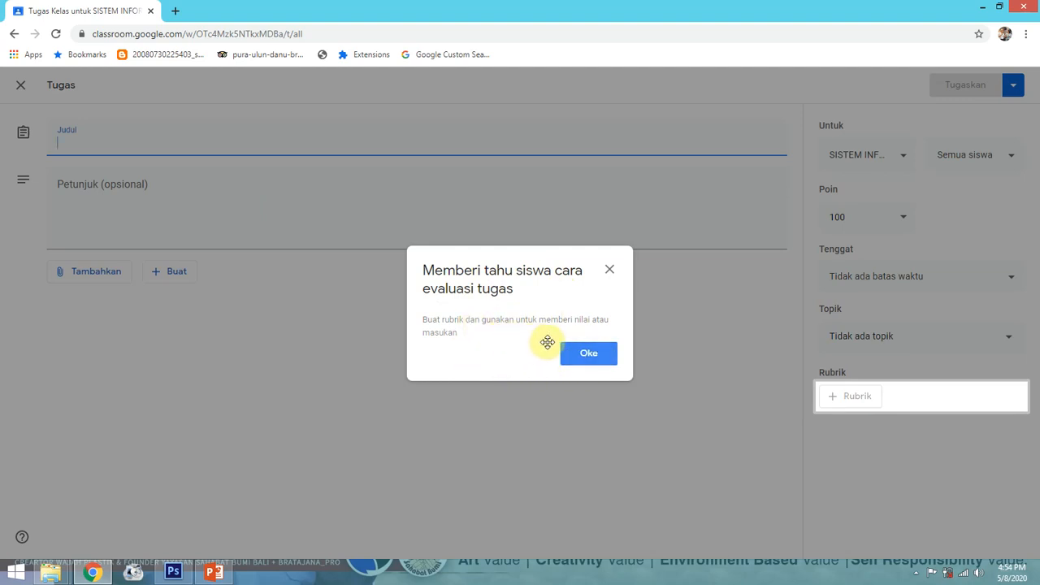
pyautogui.click(588, 355)
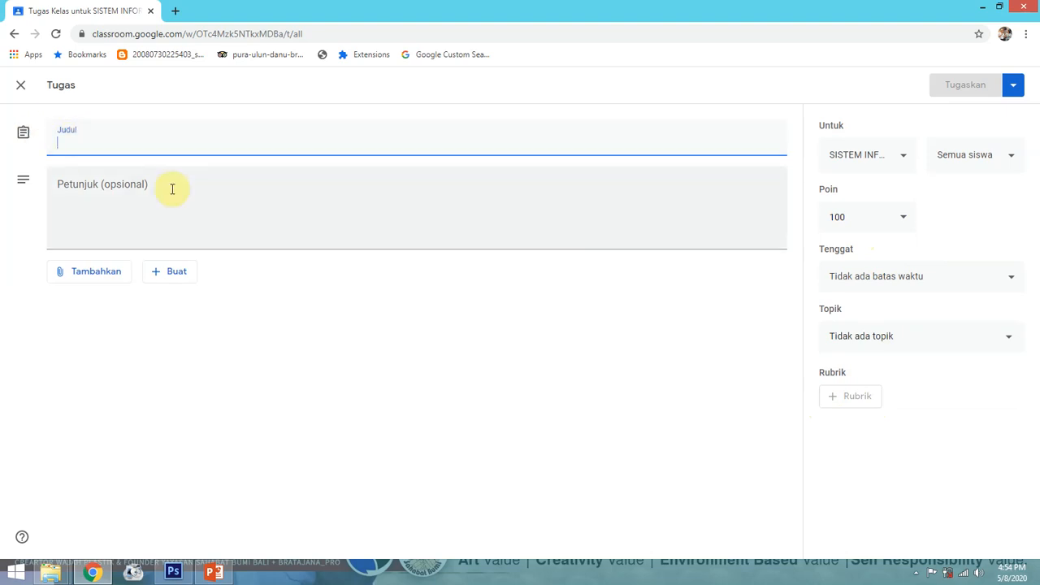
pyautogui.write('TU')
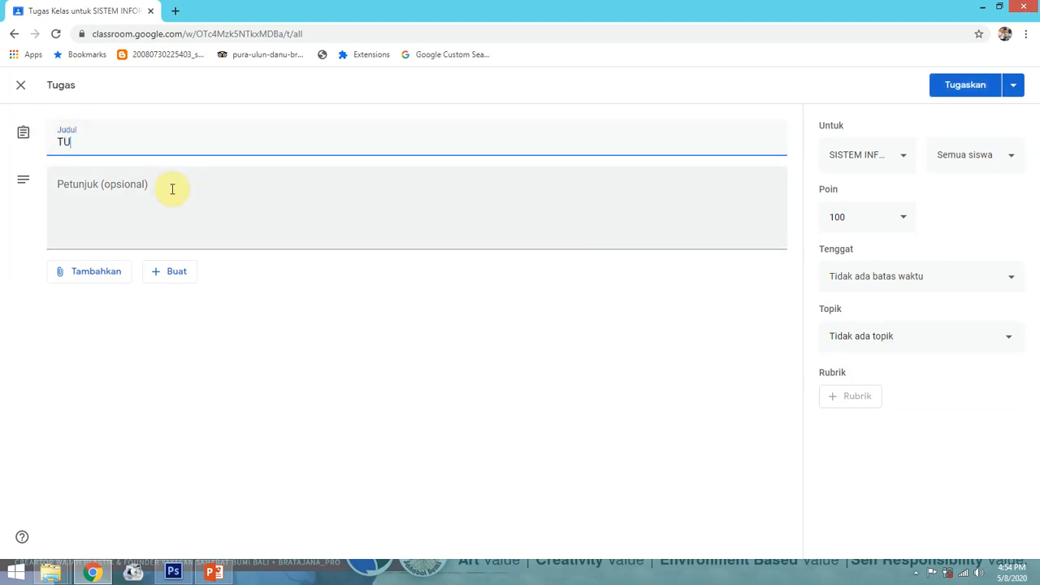
pyautogui.write('GAS I ALGORIT')
pyautogui.write('M')
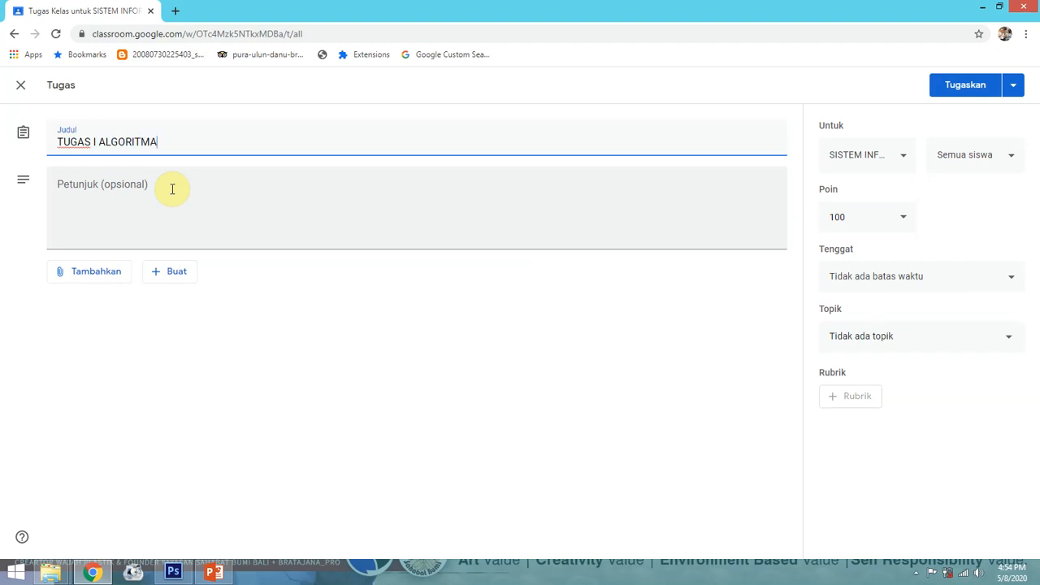
pyautogui.write('A')
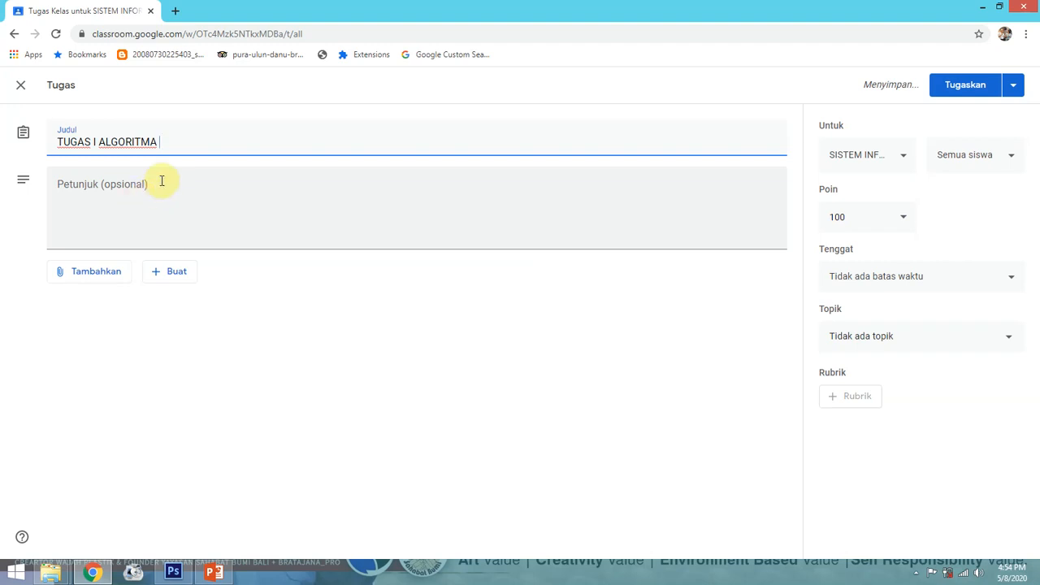
# Enter the instructions 'Tugas ini sistemnya adalah mandiri dikerjakan dalam bentuk hardcopy,.'
pyautogui.click(118, 185)
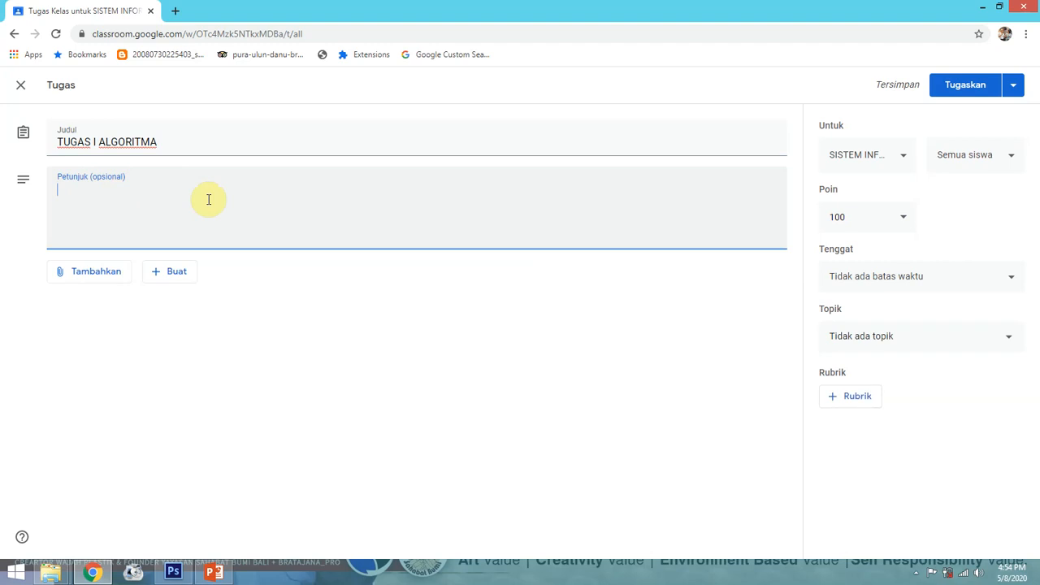
pyautogui.write('Tugas ini')
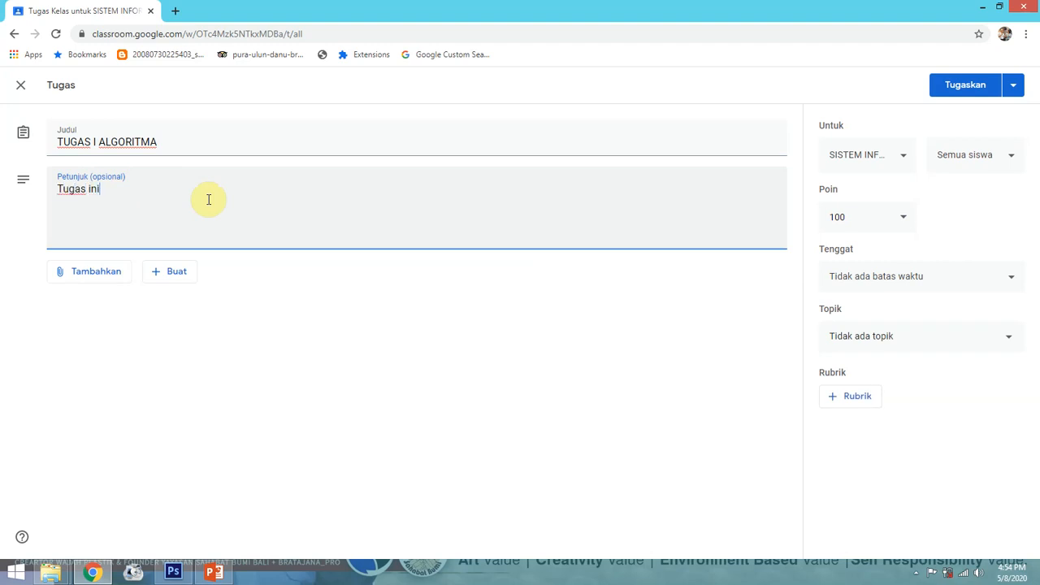
pyautogui.write(' sistemnya adala')
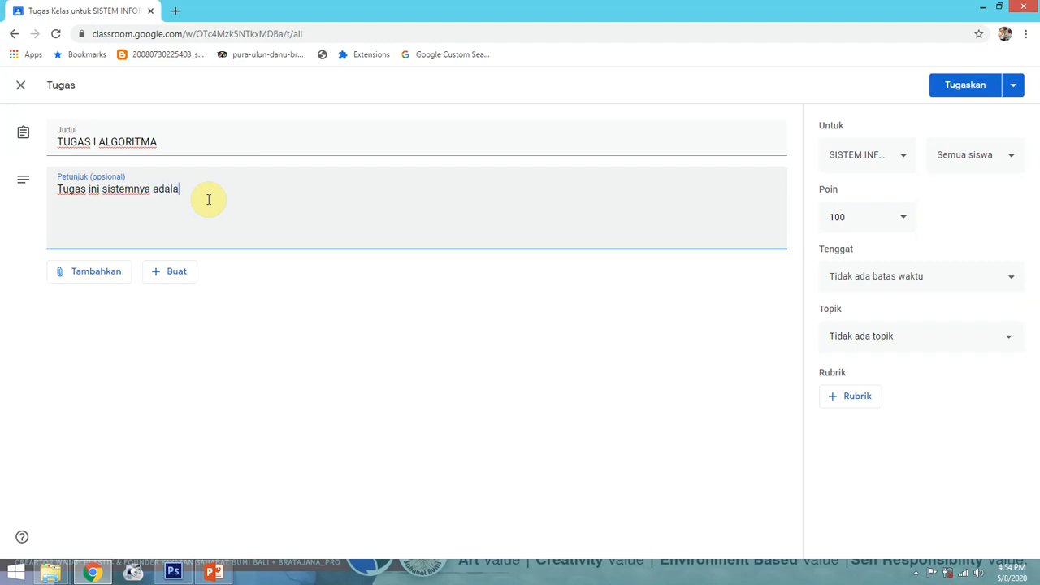
pyautogui.write('h mandiri dikerja')
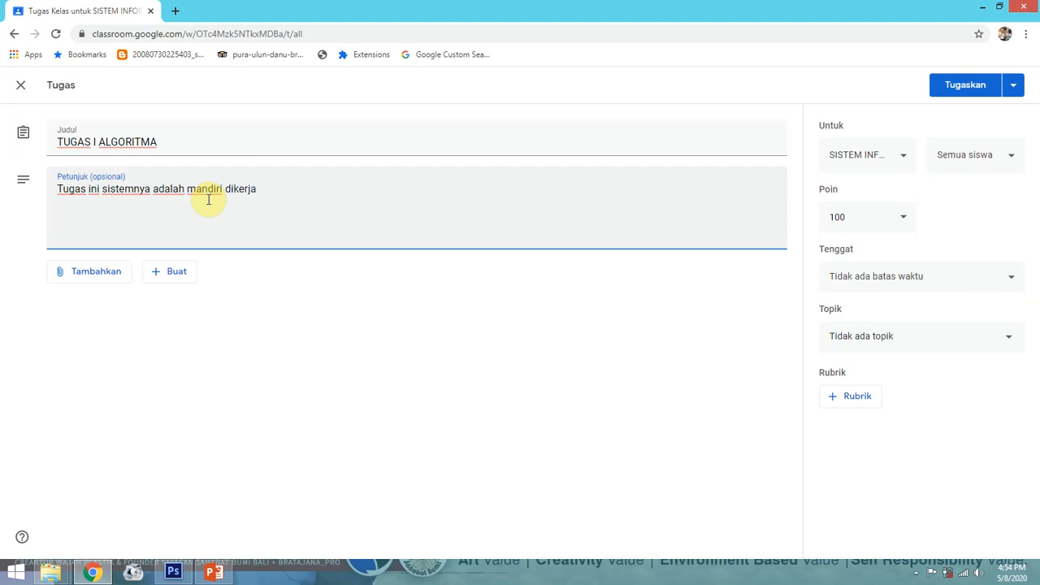
pyautogui.write('kan dalam bentuk har')
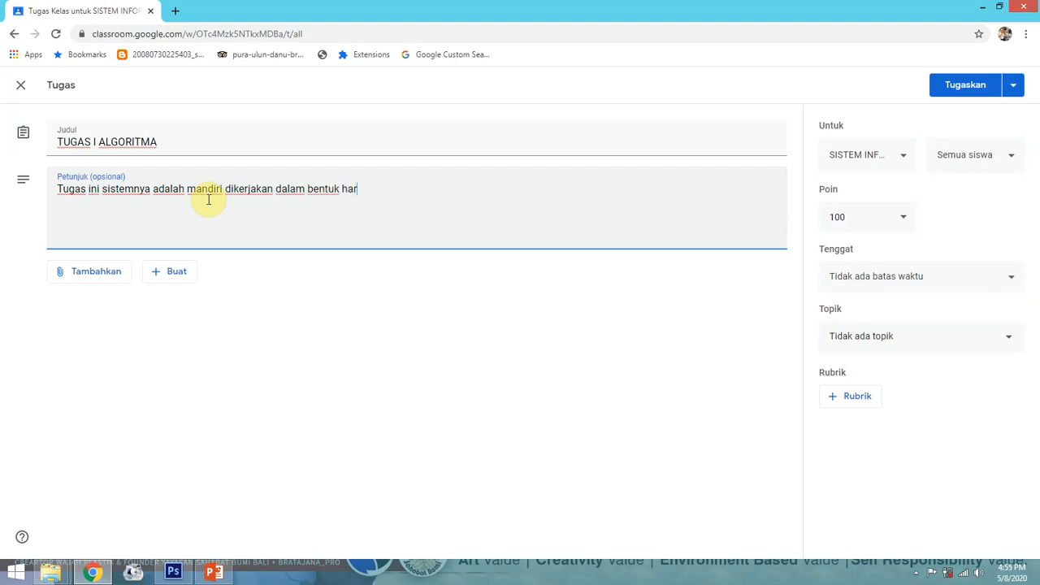
pyautogui.write('dcopy,.')
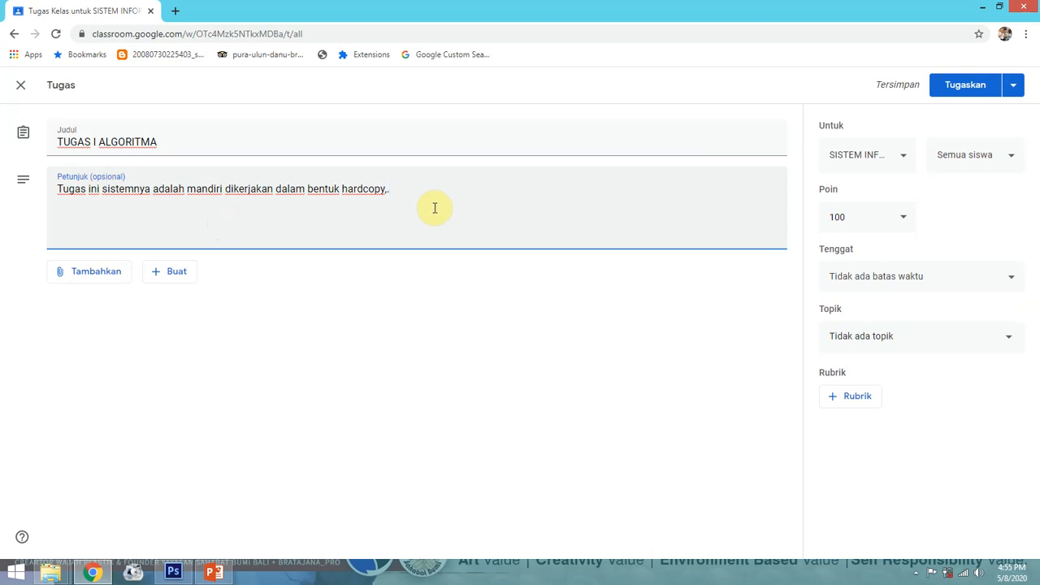
# Choose File from the Tambahkan attachment menu to open the Drive upload dialog
pyautogui.click(108, 281)
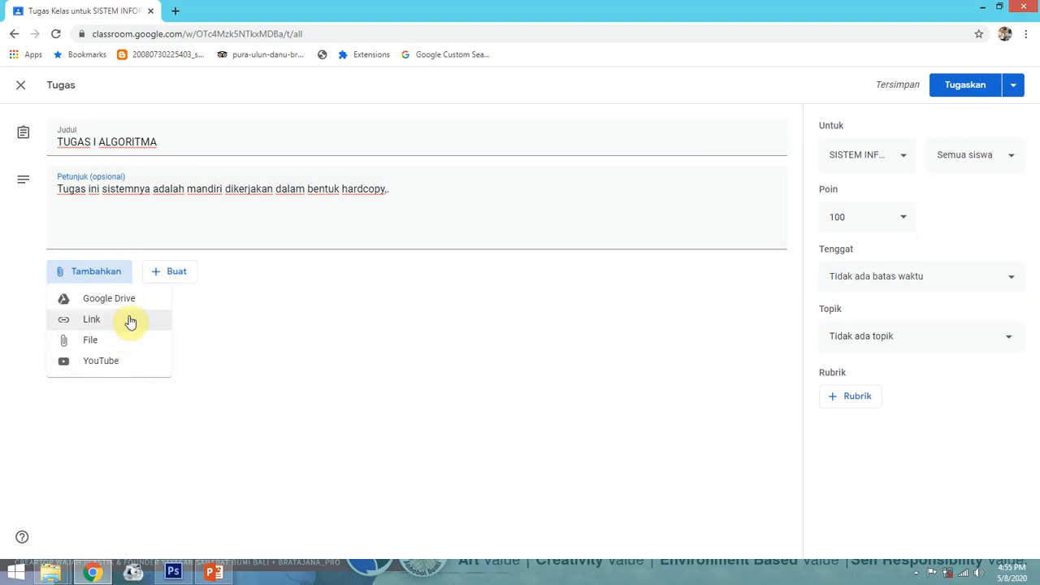
pyautogui.click(126, 229)
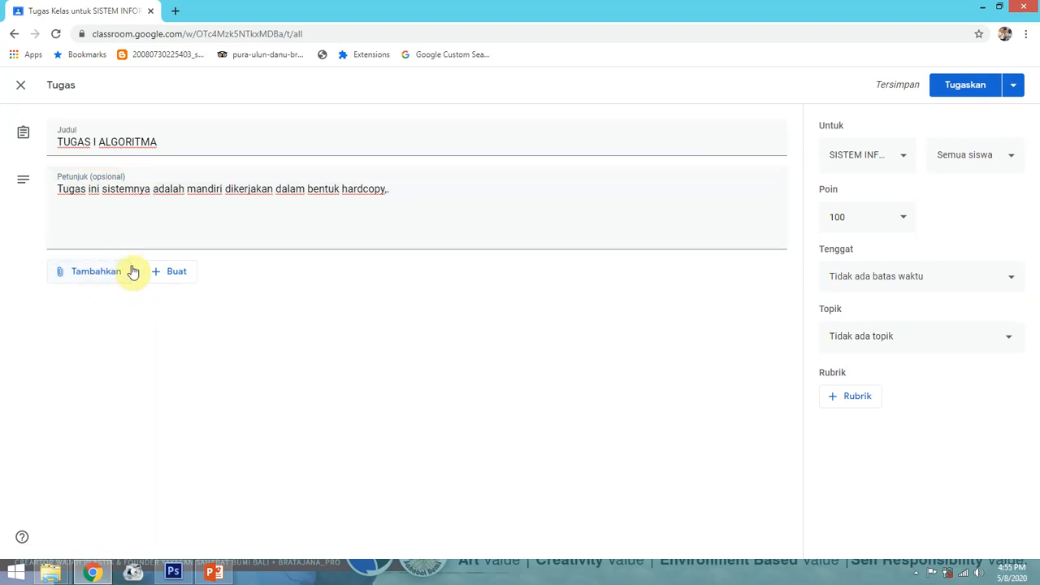
pyautogui.click(176, 274)
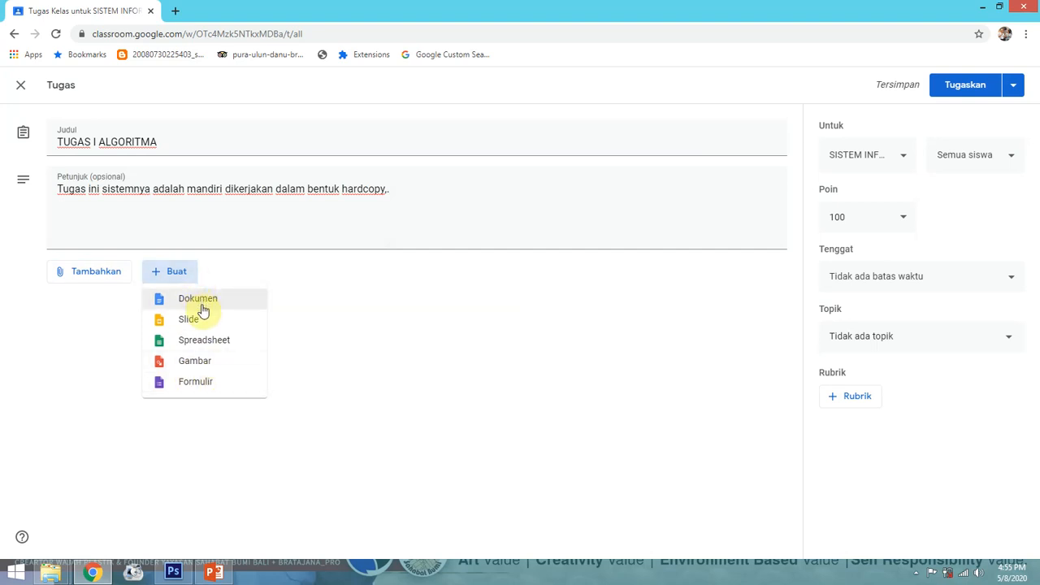
pyautogui.click(115, 278)
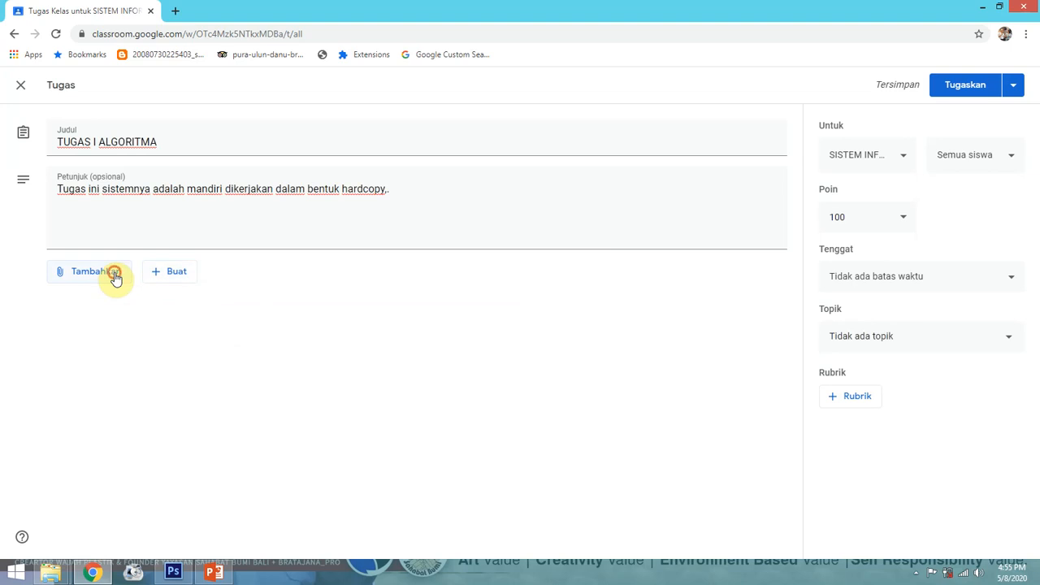
pyautogui.click(115, 278)
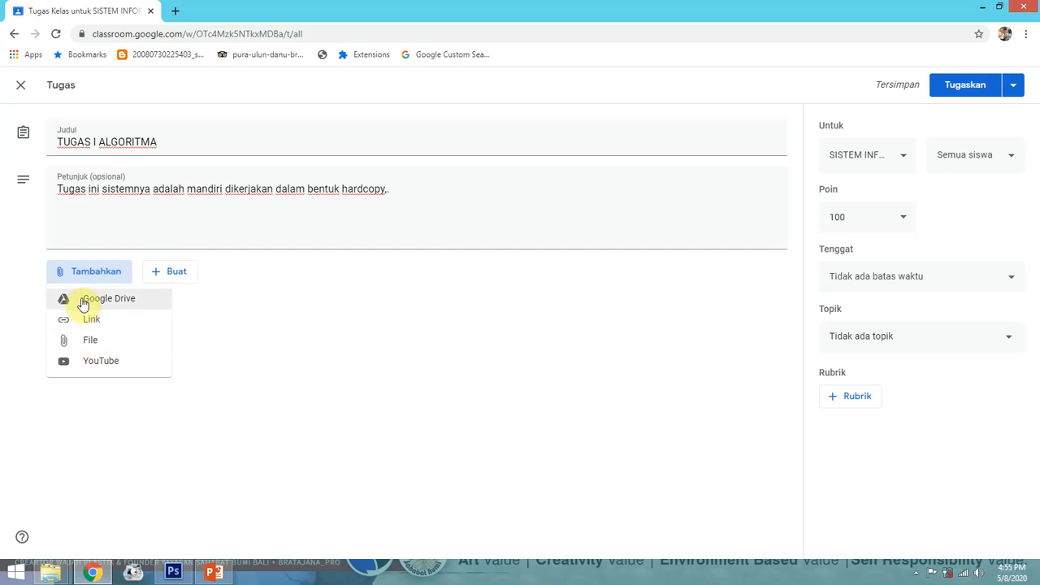
pyautogui.click(88, 274)
pyautogui.click(89, 276)
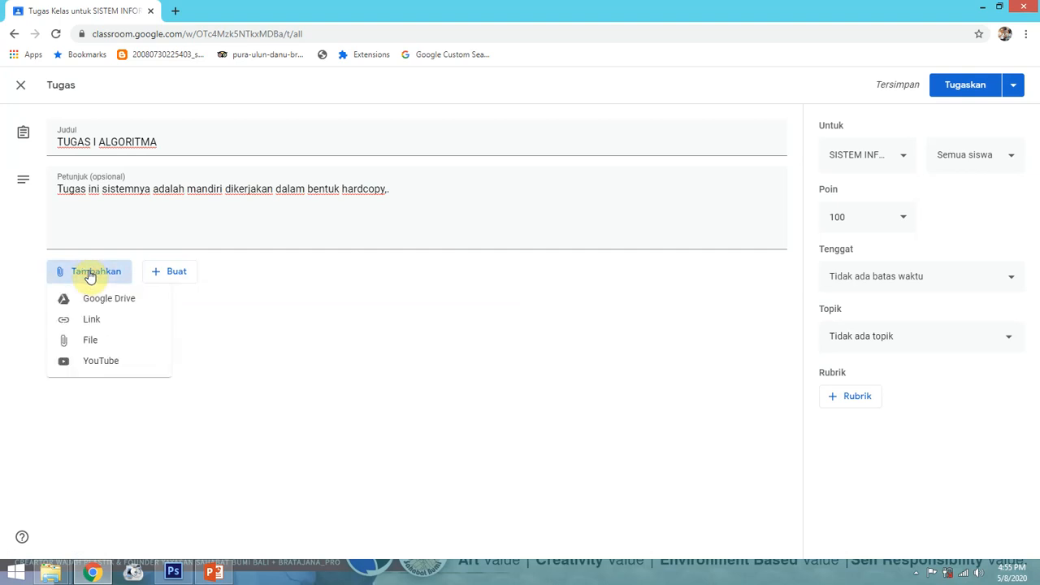
pyautogui.click(98, 343)
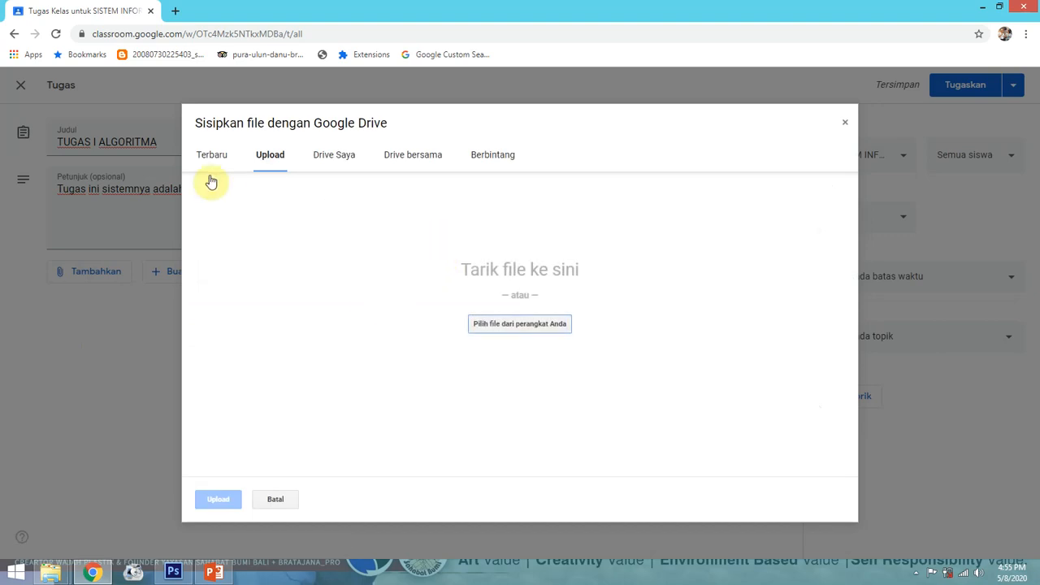
# Pick Tipe Data.pptx from the computer's ALGORITMA folder and upload it
pyautogui.click(499, 323)
pyautogui.click(340, 350)
pyautogui.scroll(-10, 339, 349)
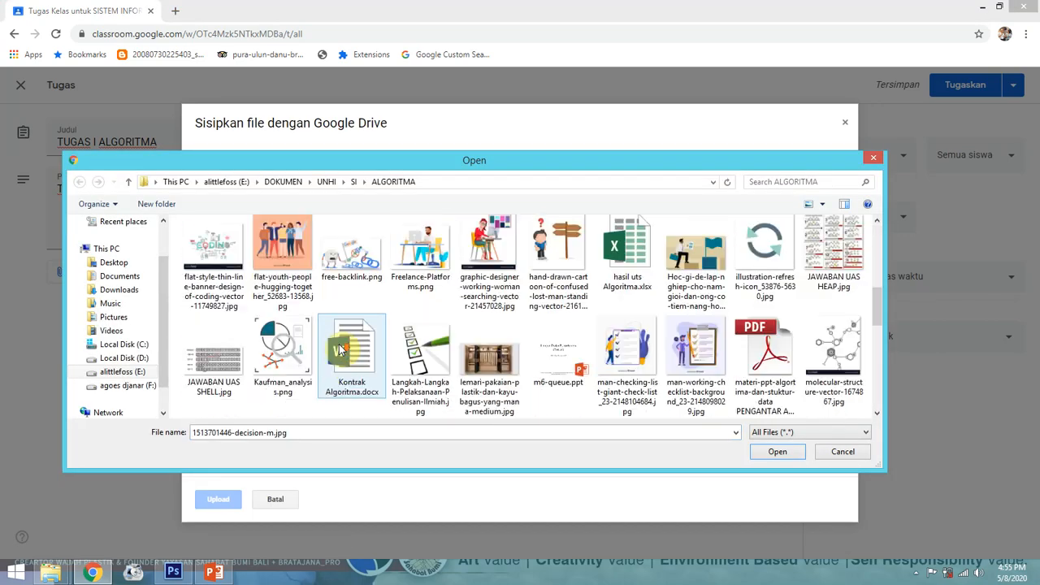
pyautogui.doubleClick(351, 264)
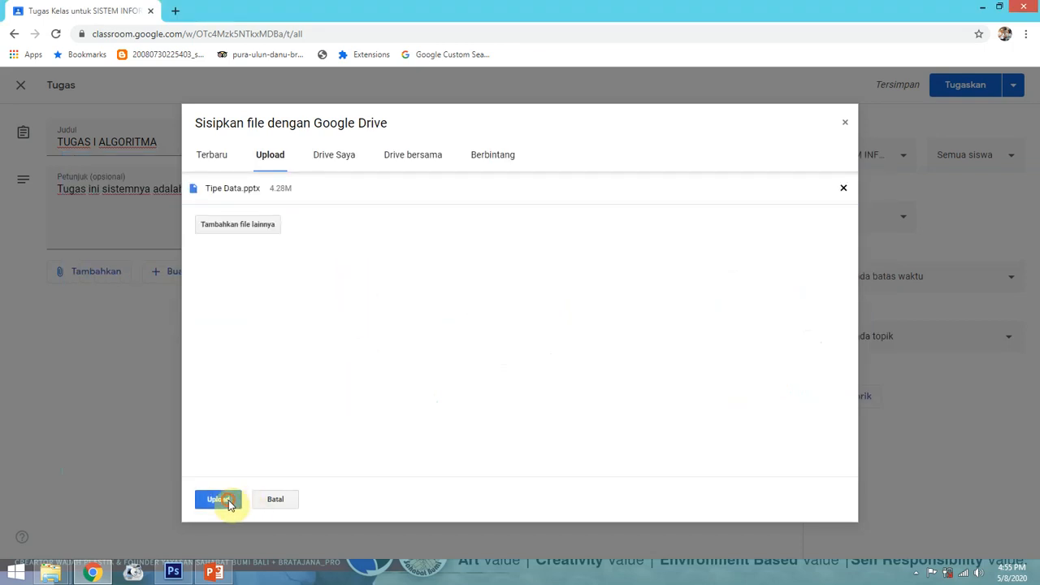
pyautogui.click(226, 499)
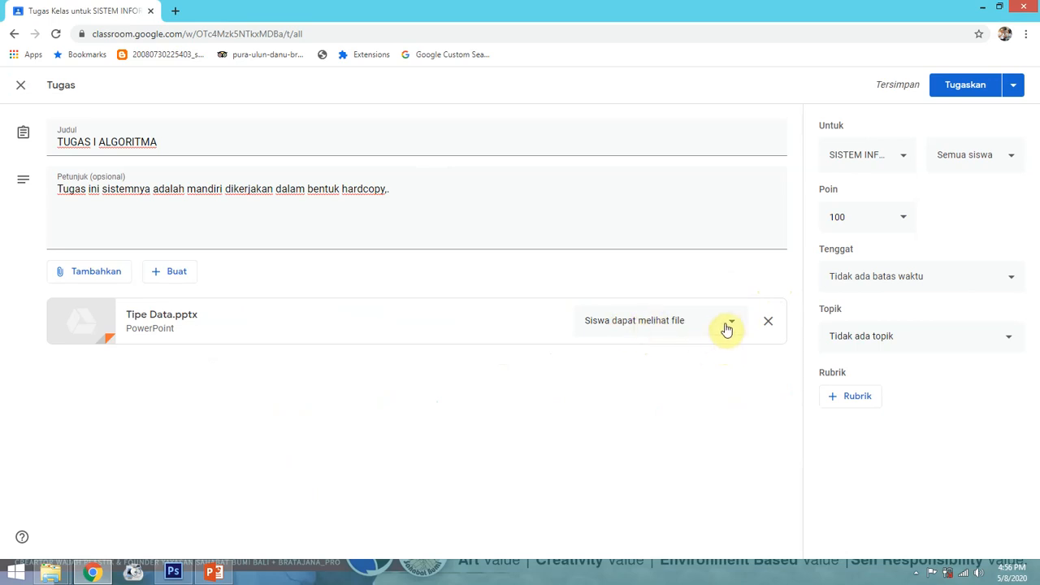
pyautogui.click(728, 322)
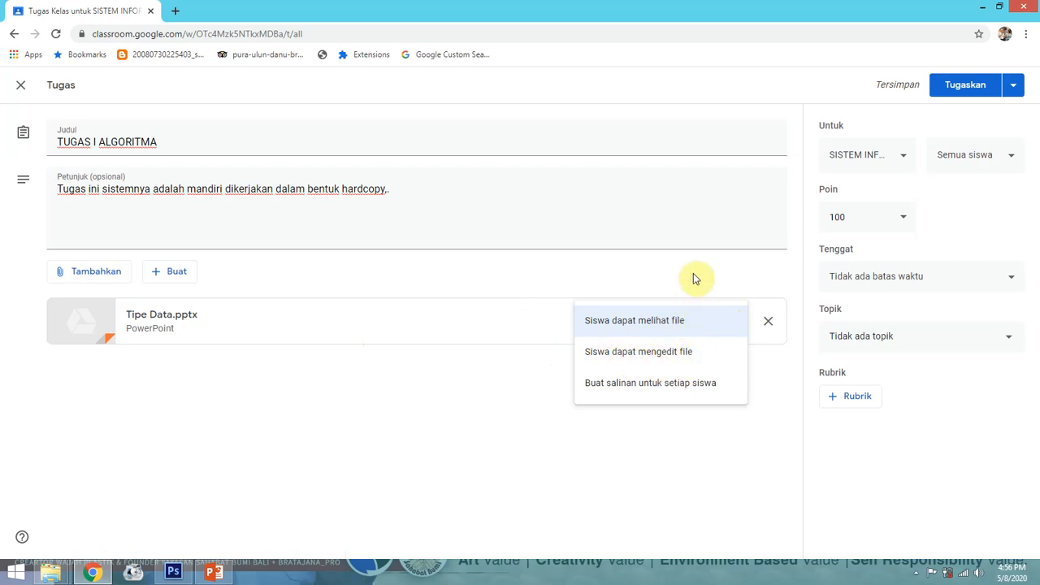
pyautogui.click(643, 329)
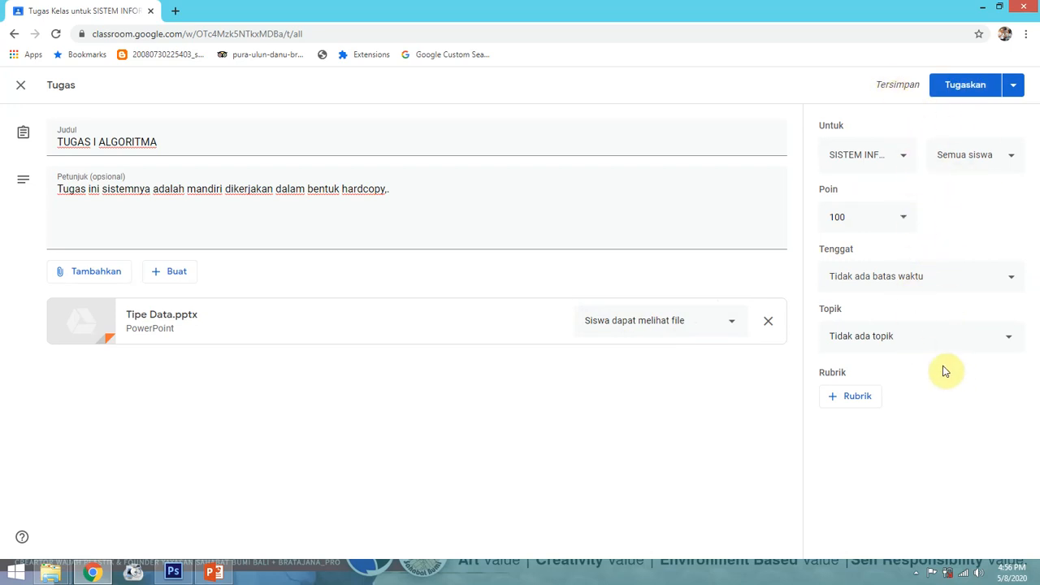
pyautogui.click(858, 396)
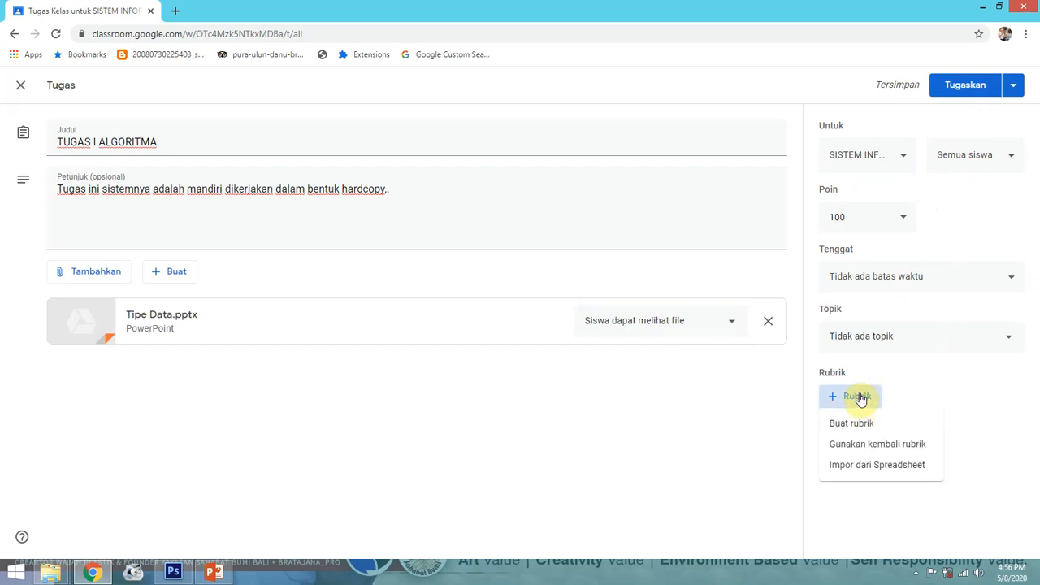
pyautogui.click(894, 432)
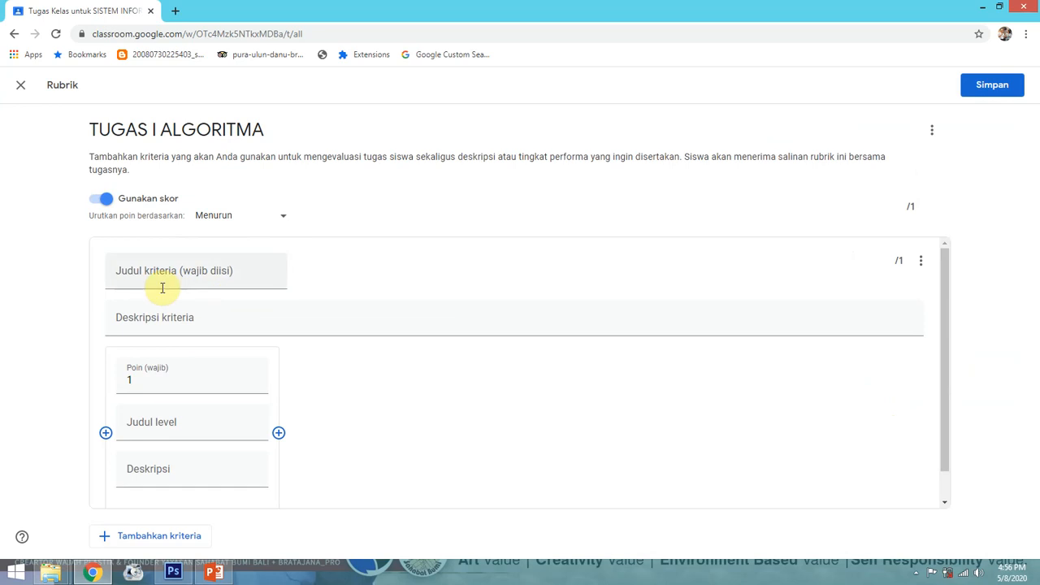
pyautogui.scroll(-1, 176, 322)
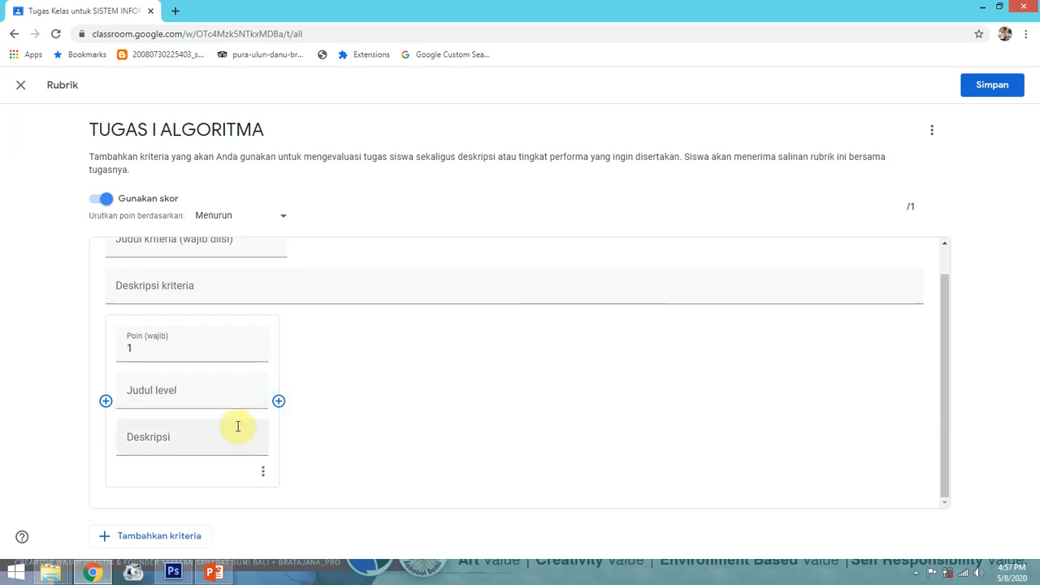
pyautogui.scroll(1, 237, 427)
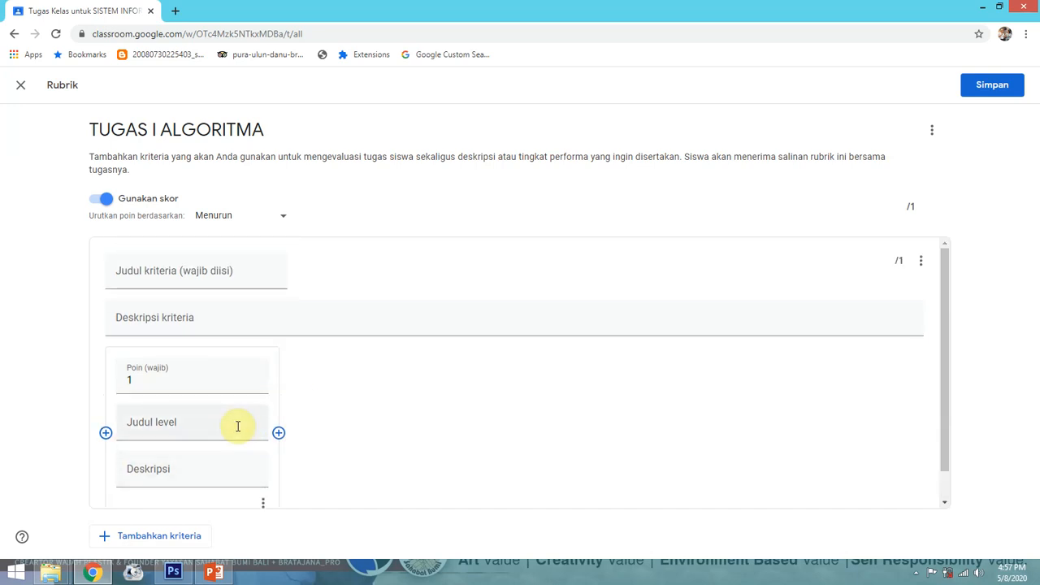
pyautogui.scroll(-1, 237, 426)
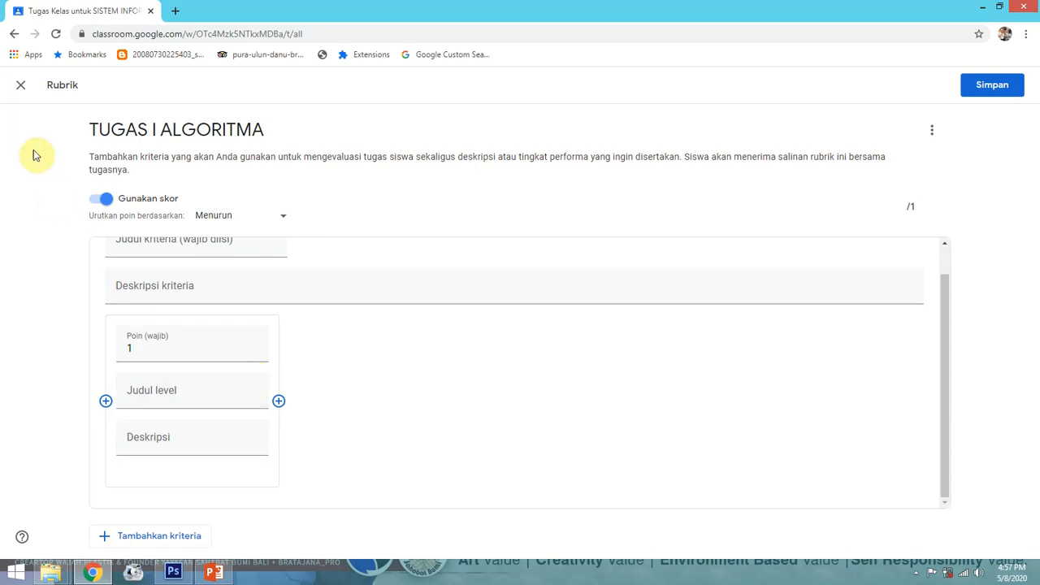
pyautogui.click(20, 85)
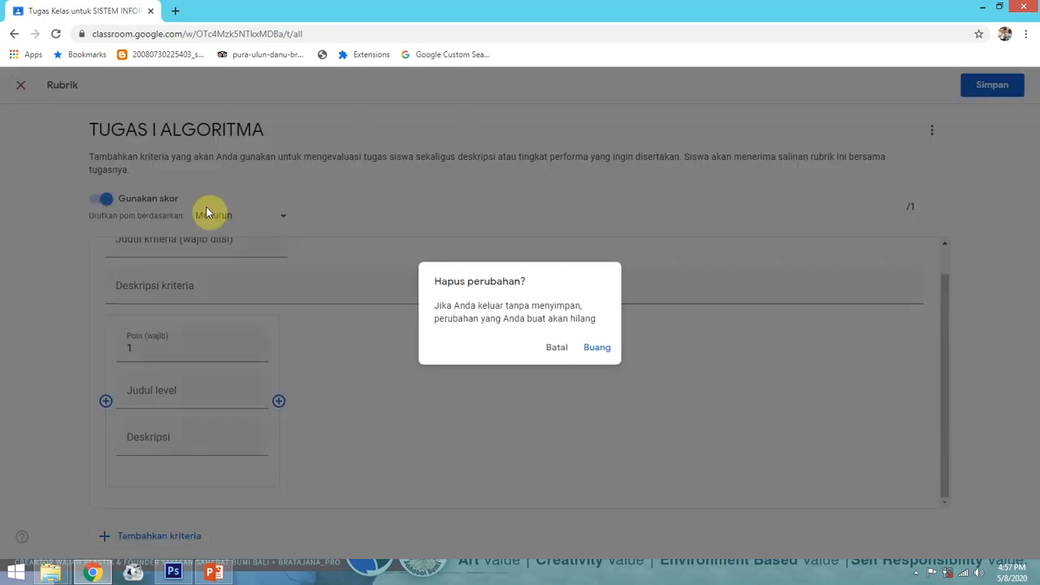
pyautogui.click(596, 348)
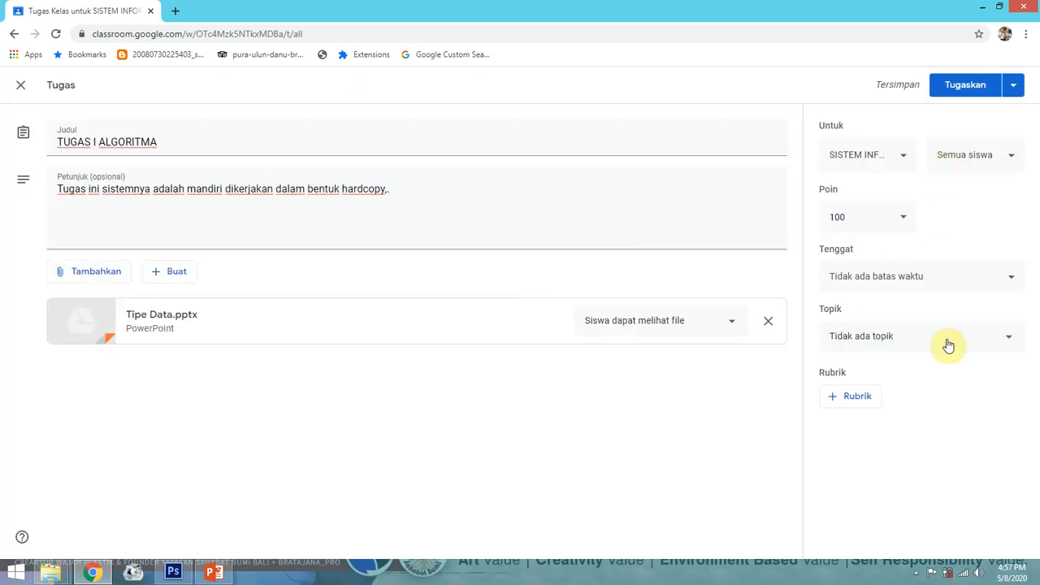
# Publish TUGAS I ALGORITMA with Tugaskan, then open the Nilai gradebook
pyautogui.click(976, 90)
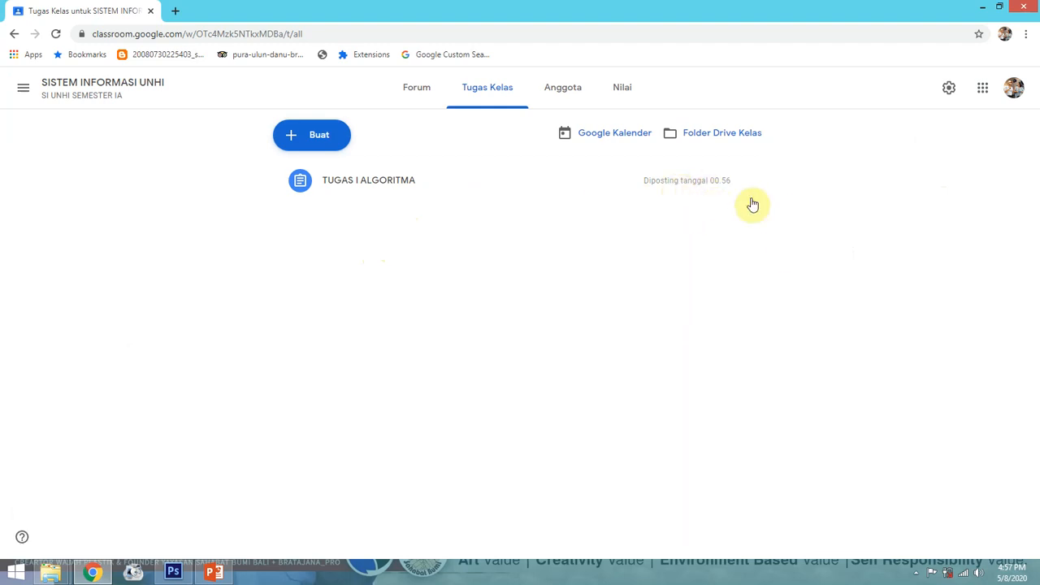
pyautogui.click(618, 99)
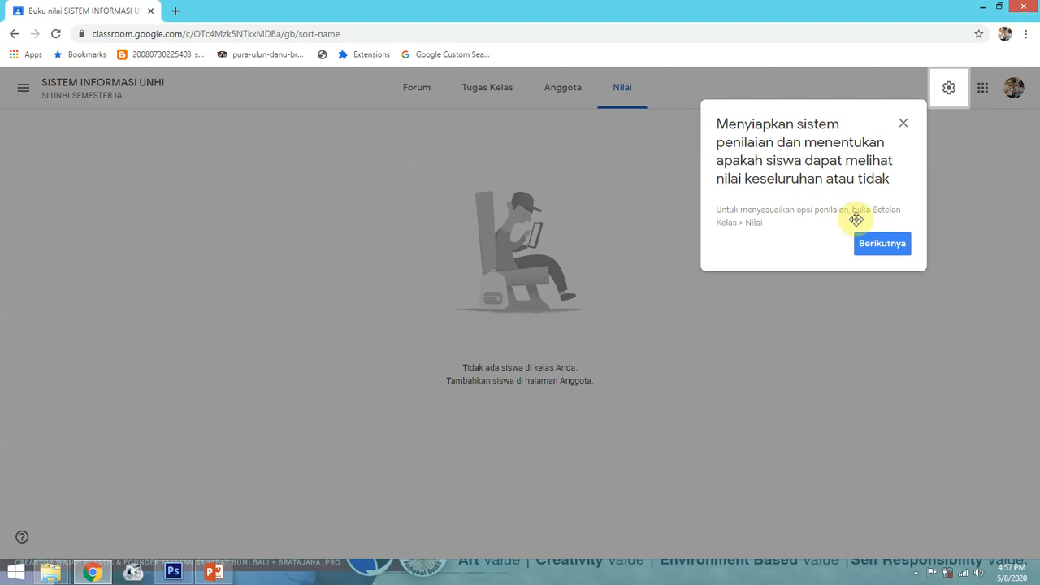
# Dismiss the grading tip, browse Tugas Kelas and Nilai, then return to the Forum stream
pyautogui.click(892, 249)
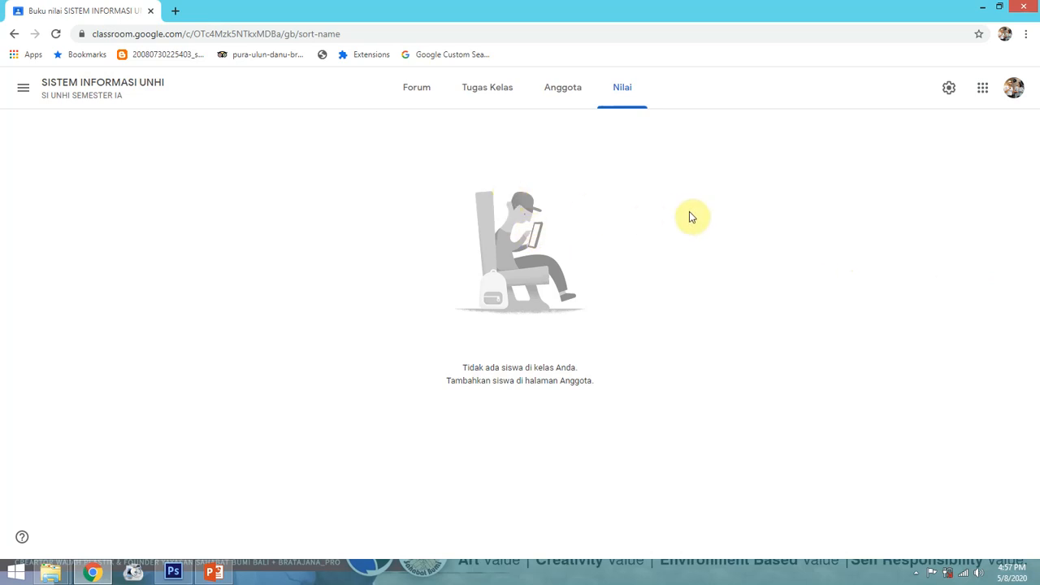
pyautogui.click(490, 106)
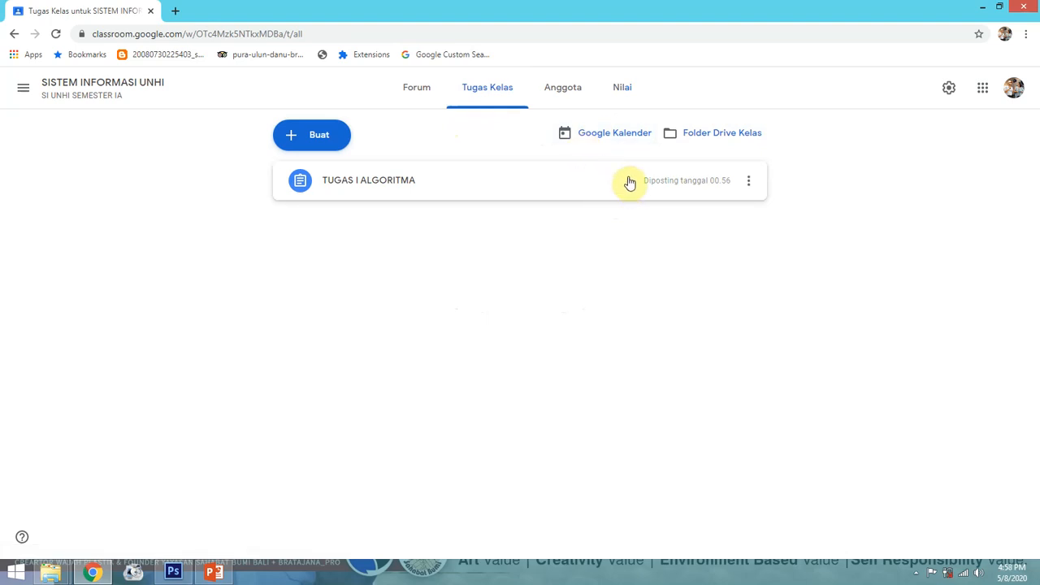
pyautogui.click(627, 102)
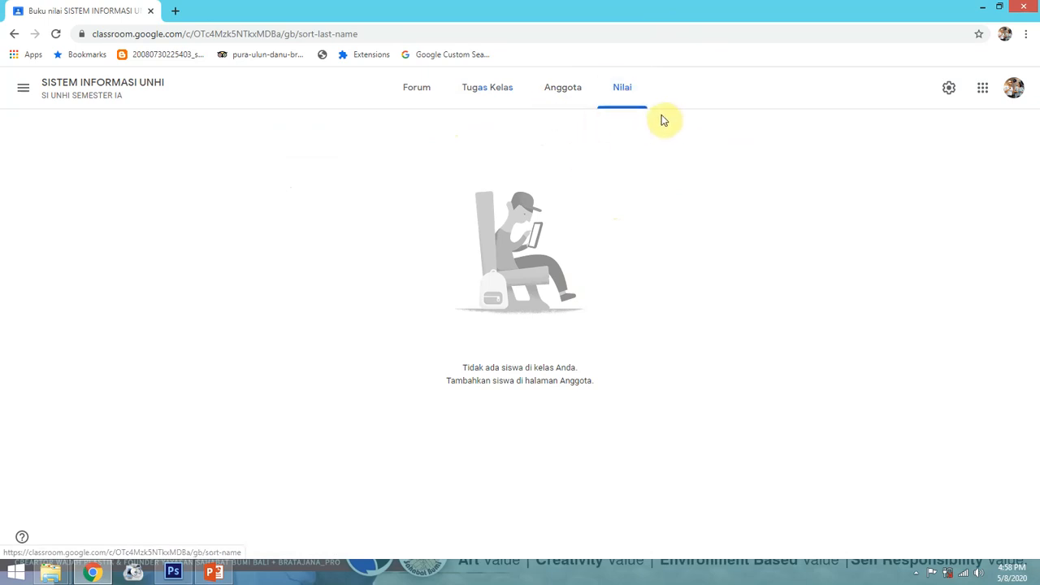
pyautogui.click(476, 91)
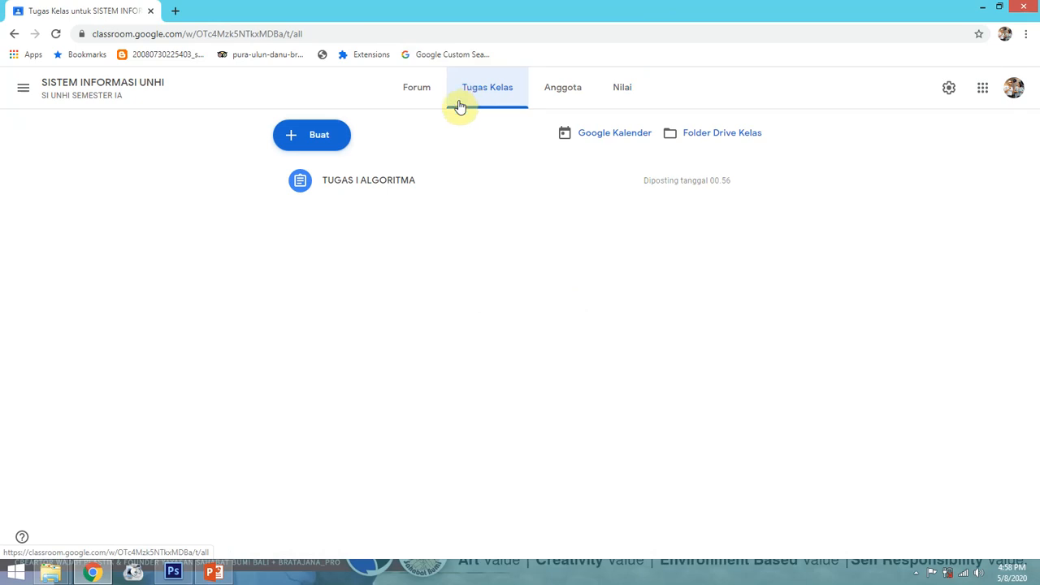
pyautogui.click(414, 97)
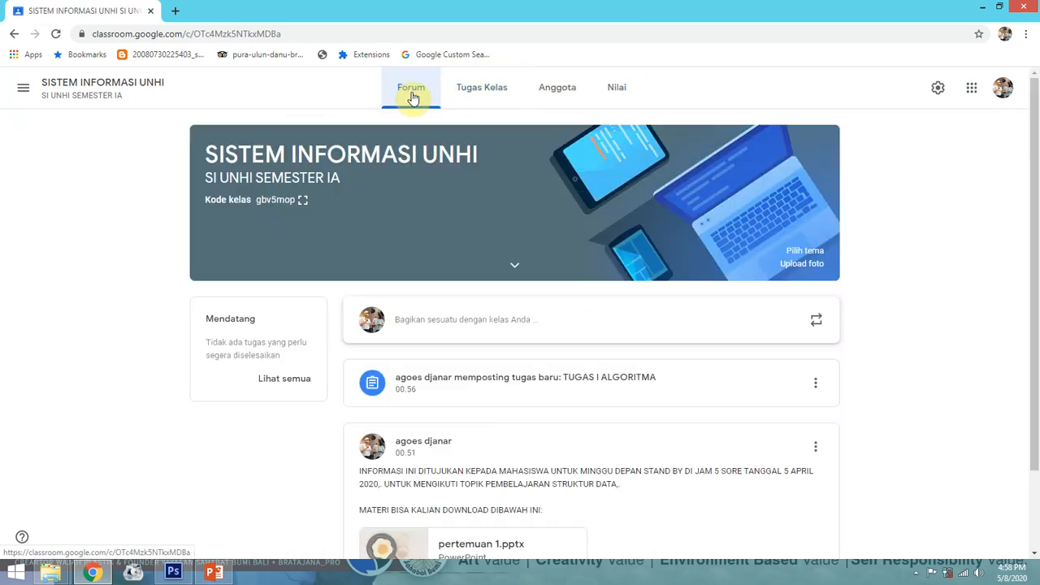
# Scroll the Forum stream and open then close the class navigation panel
pyautogui.scroll(-1, 585, 247)
pyautogui.scroll(1, 591, 251)
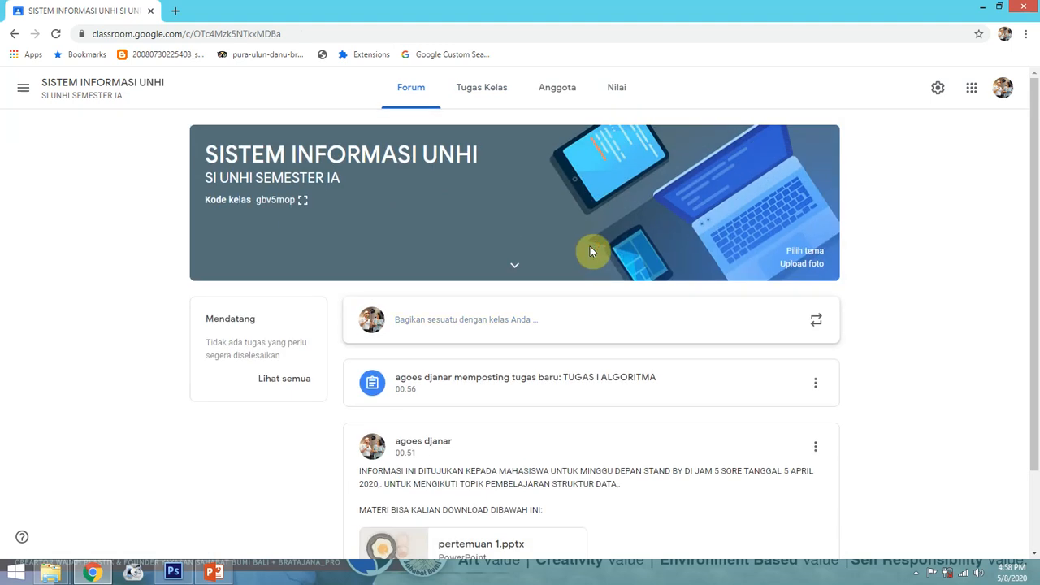
pyautogui.scroll(-1, 590, 247)
pyautogui.scroll(1, 590, 248)
pyautogui.scroll(-1, 616, 271)
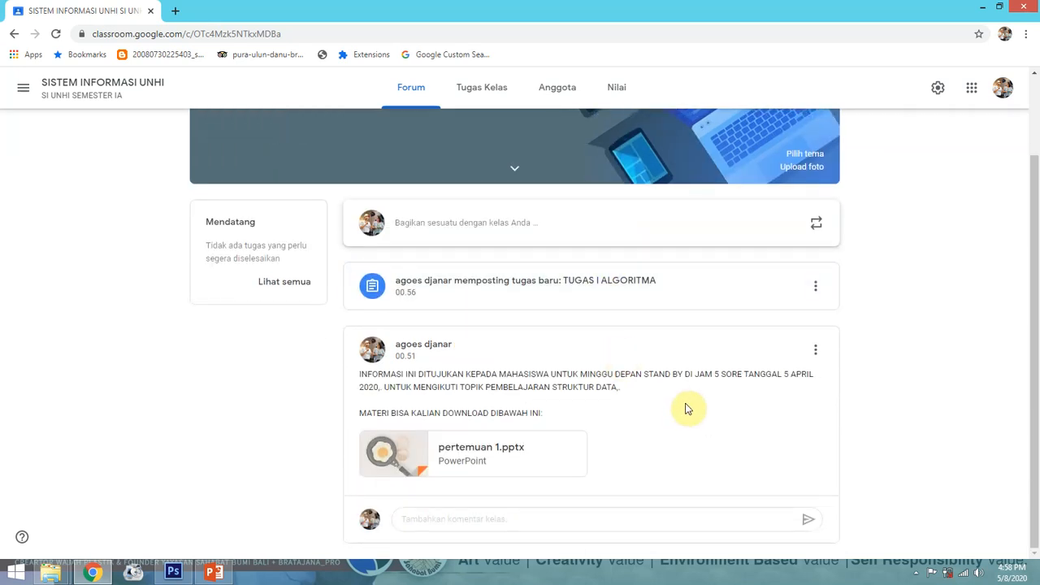
pyautogui.scroll(1, 633, 401)
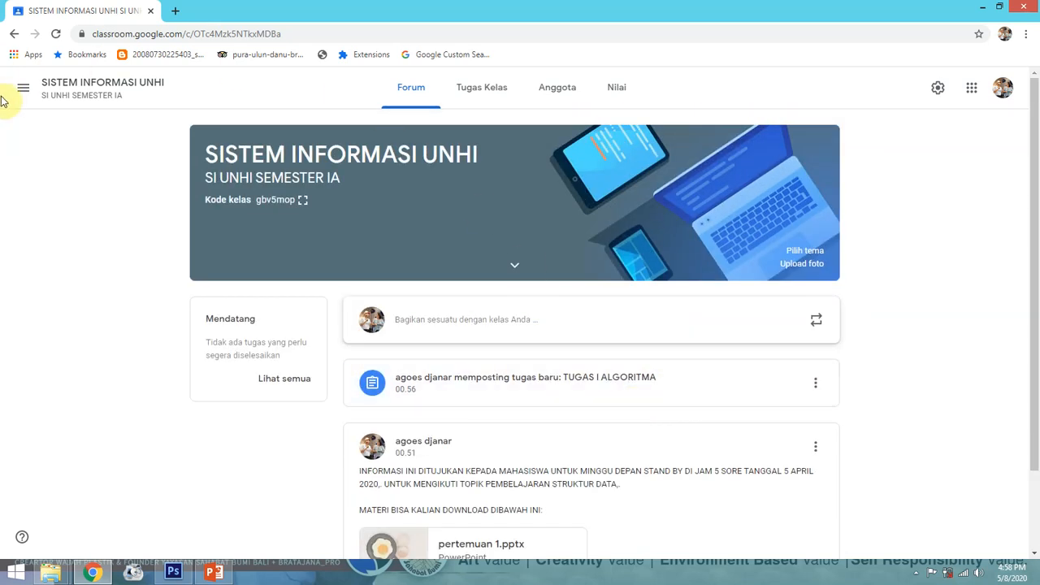
pyautogui.click(23, 89)
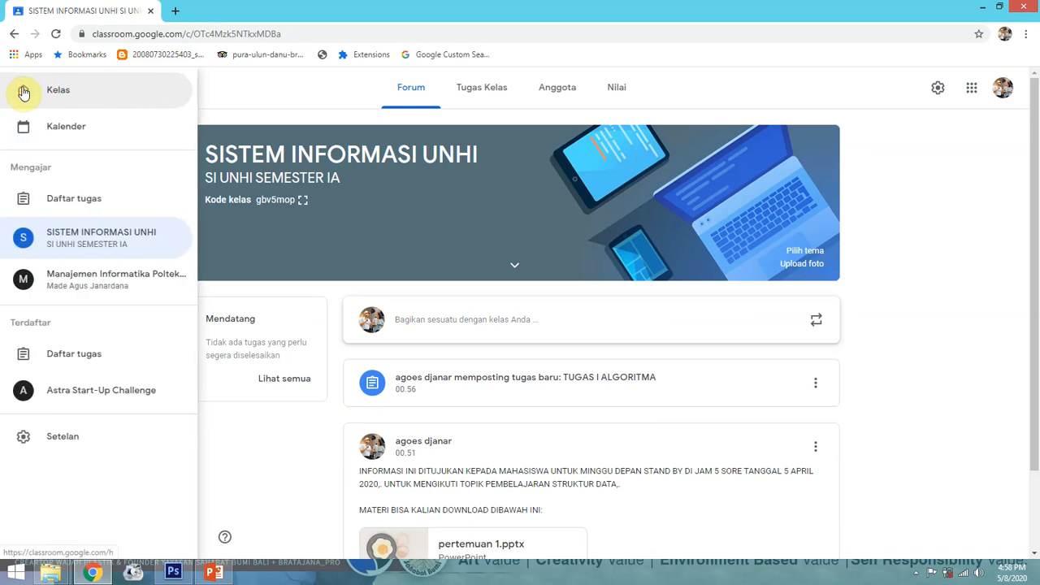
pyautogui.click(236, 95)
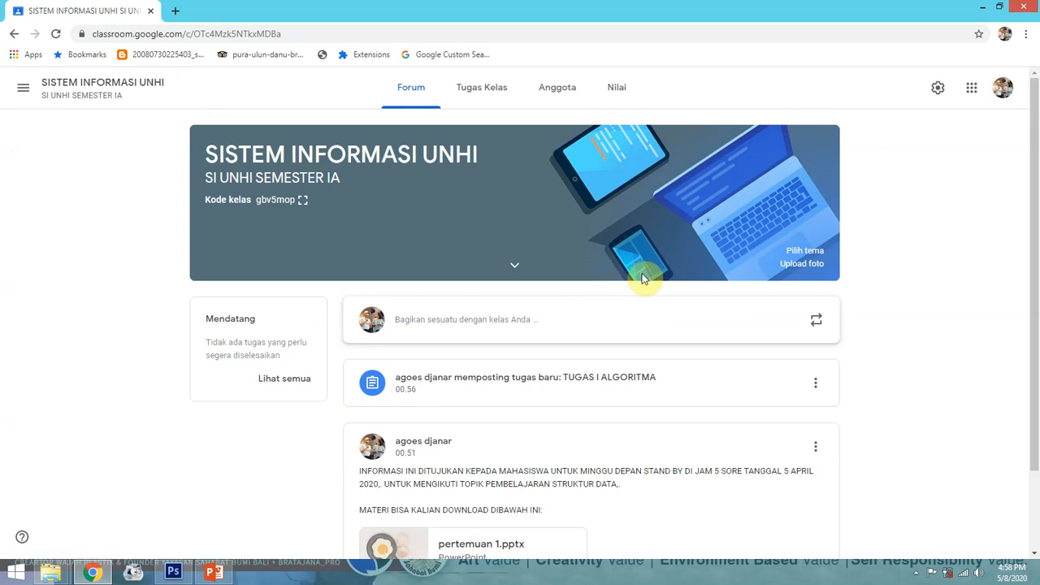
pyautogui.scroll(-1, 641, 279)
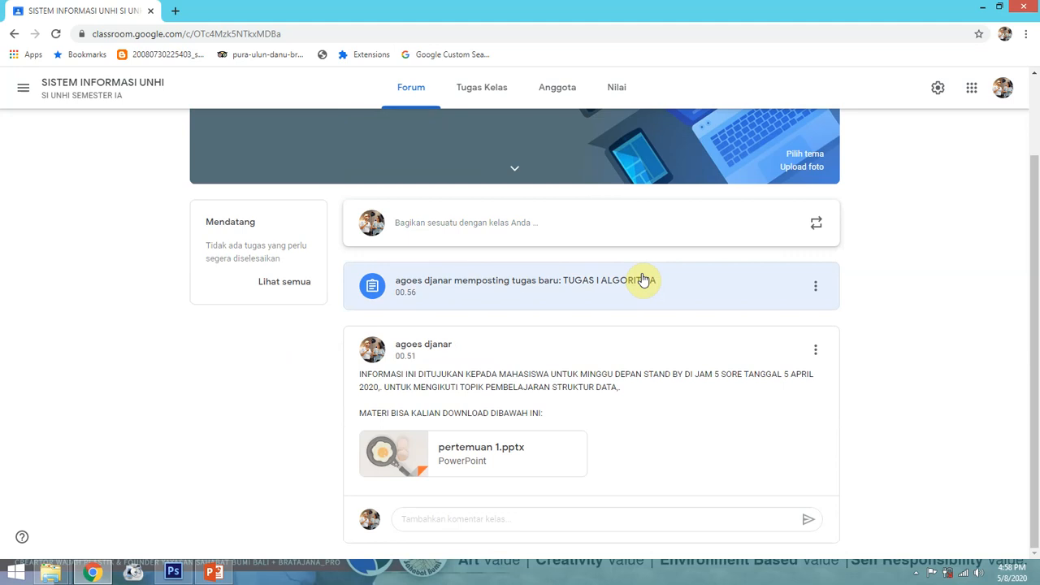
pyautogui.scroll(1, 642, 279)
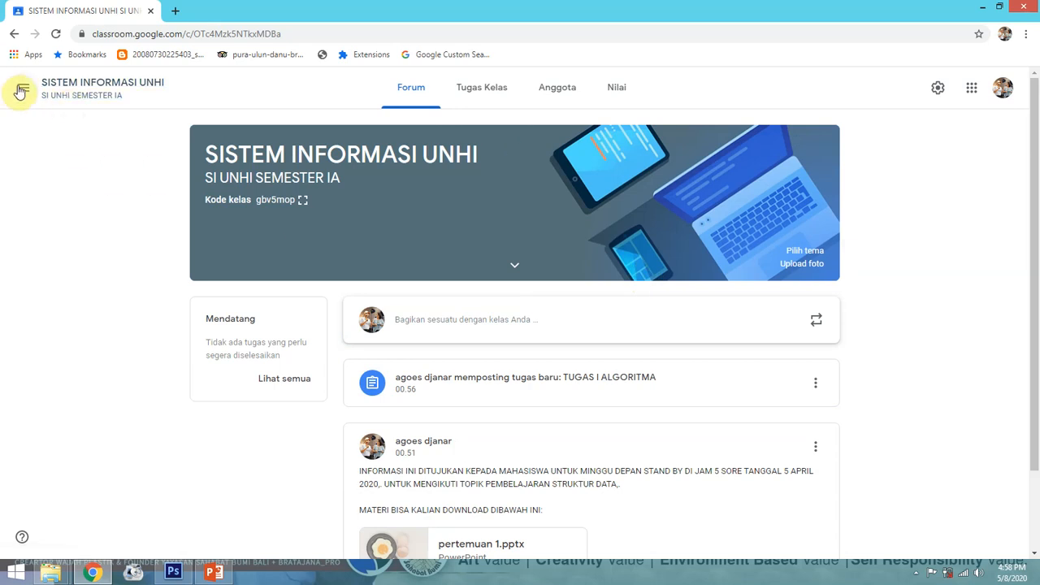
# Minimize Chrome and open the Desktop File Explorer window from the taskbar
pyautogui.click(981, 7)
pyautogui.moveTo(50, 572)
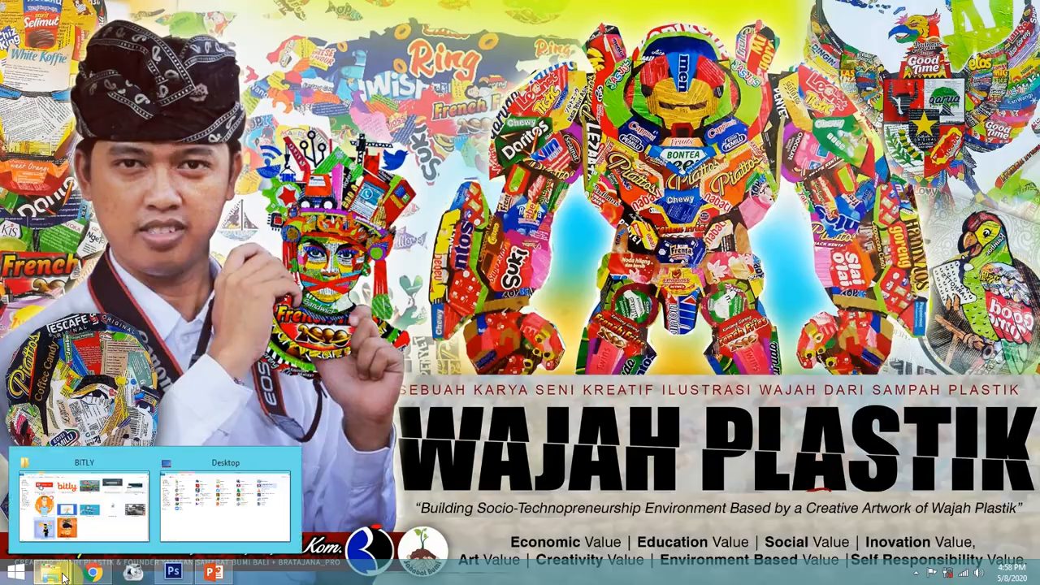
pyautogui.click(248, 494)
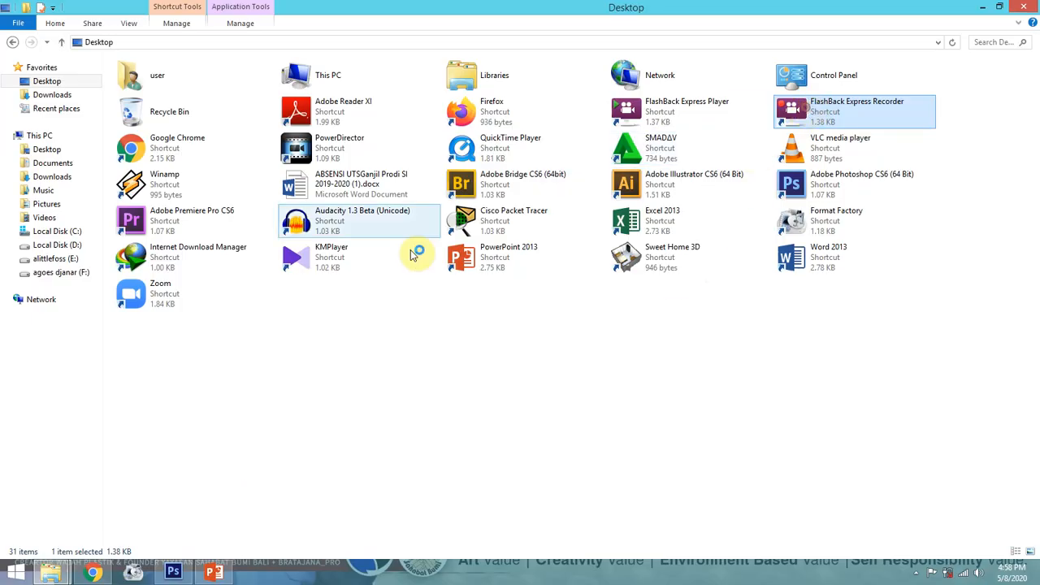